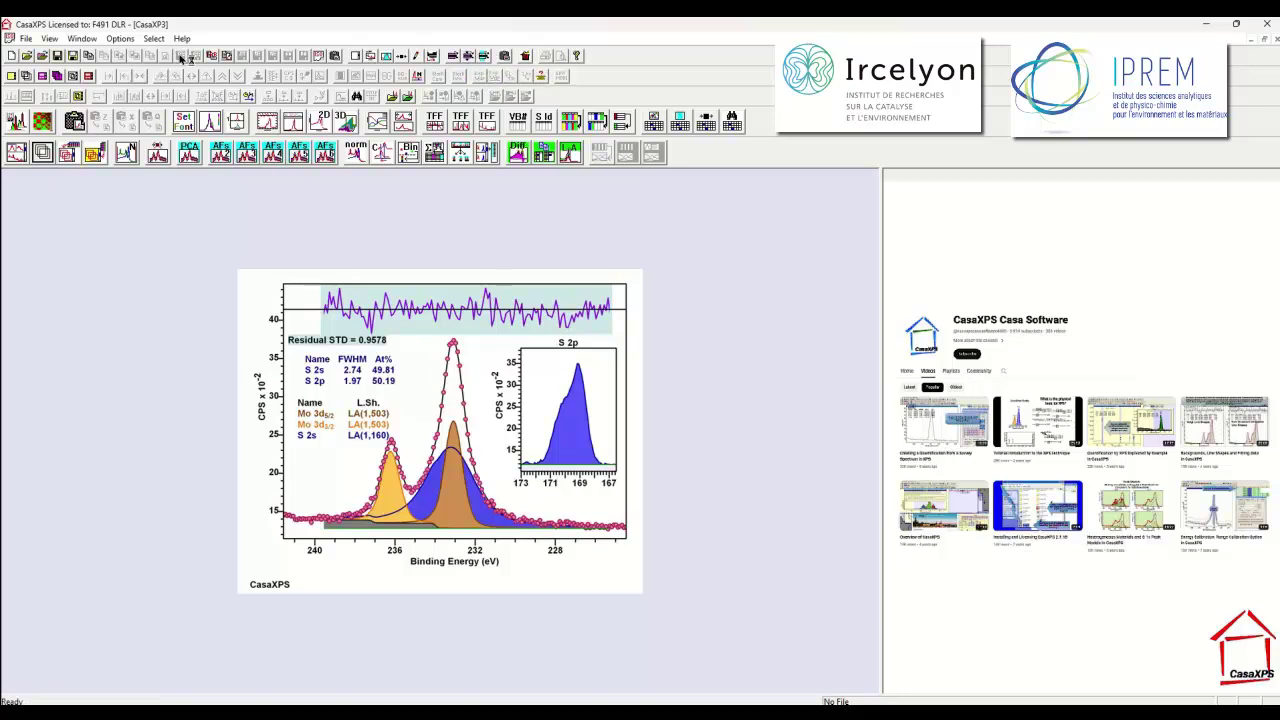
Widen the block pane beside the picture in the CasaXP3 start window.
click(154, 39)
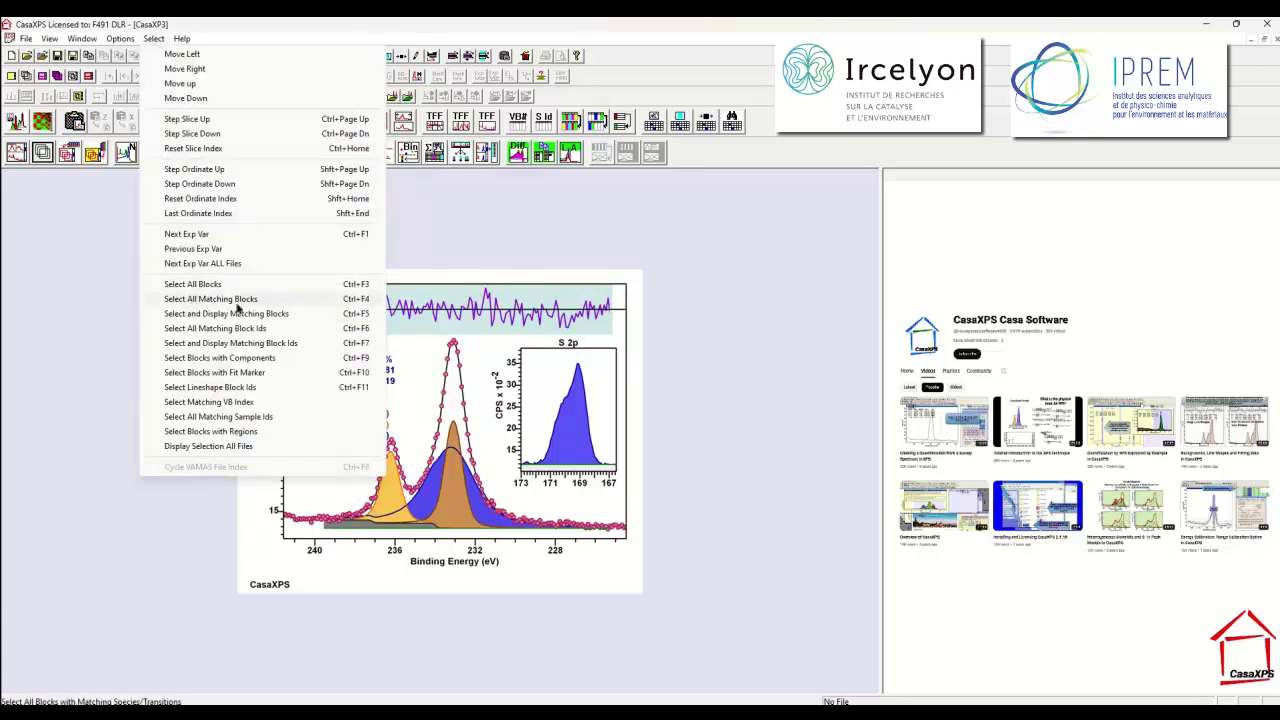
click(686, 237)
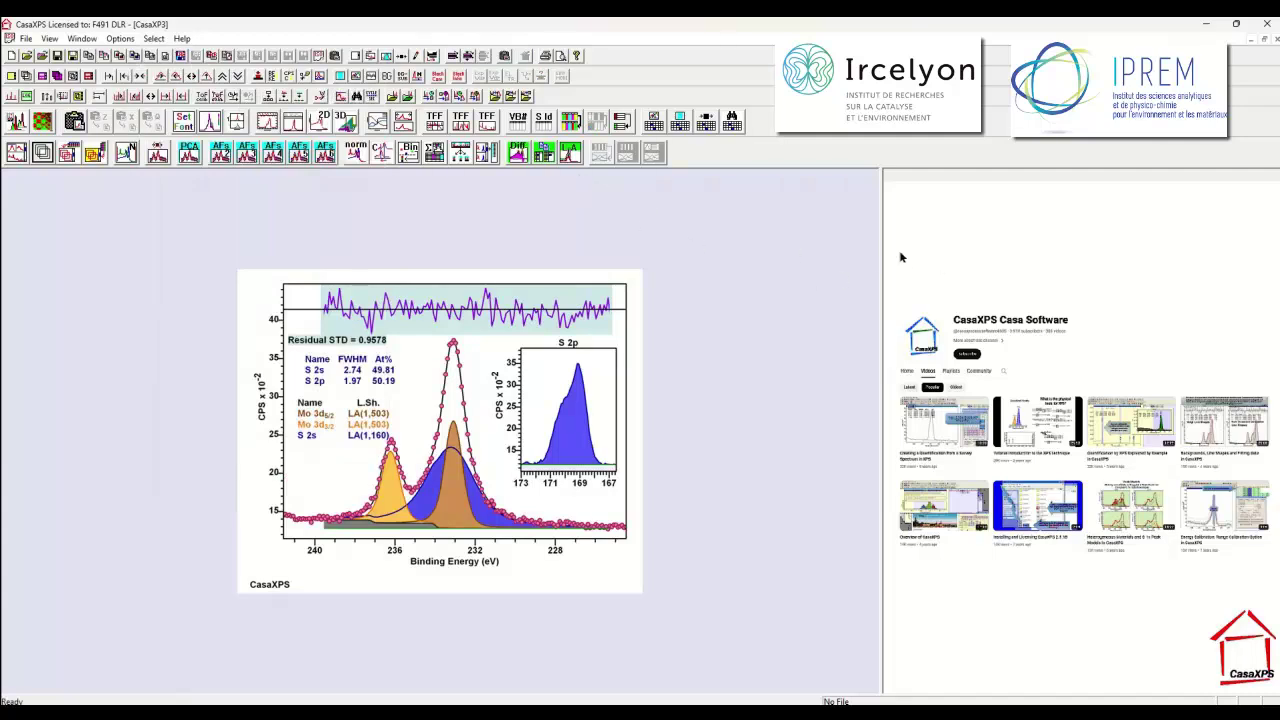
drag(880, 260, 714, 258)
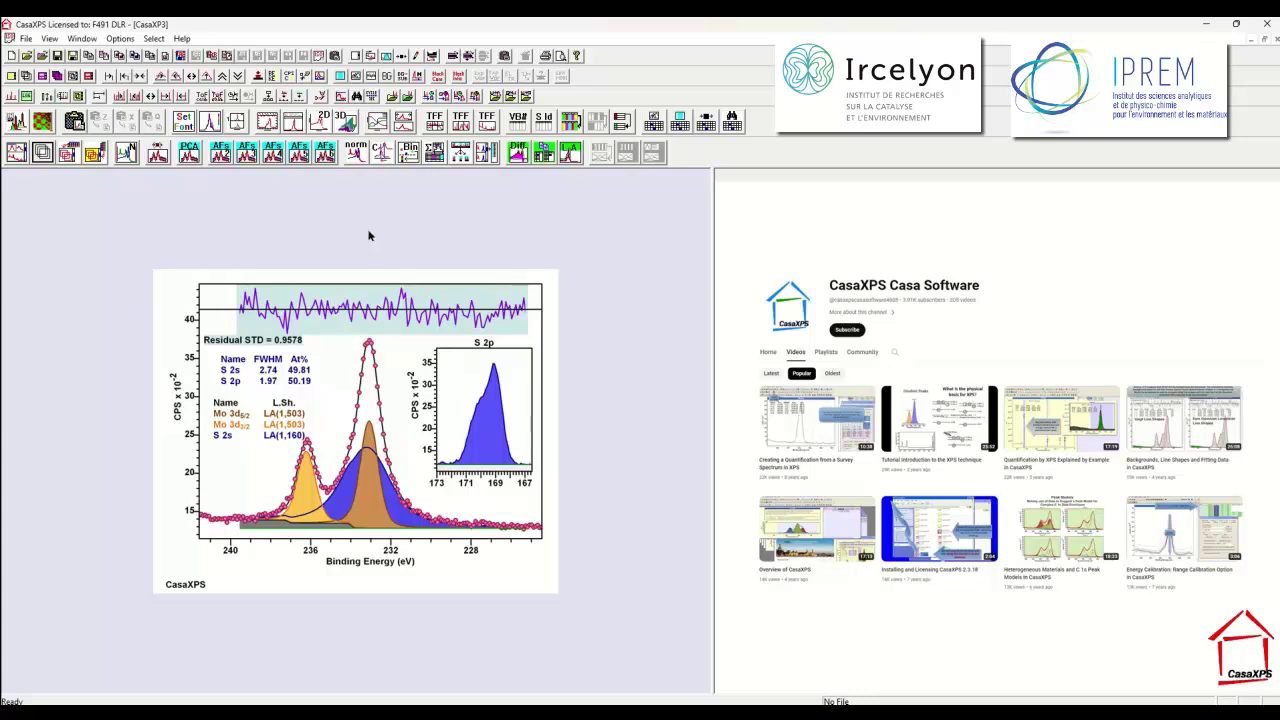
Open the VAMAS files ar 200ev mid etch1, ar 2000ev mid etch2, ar 4000ev mid and he 1000ev mid etch1 together.
click(26, 40)
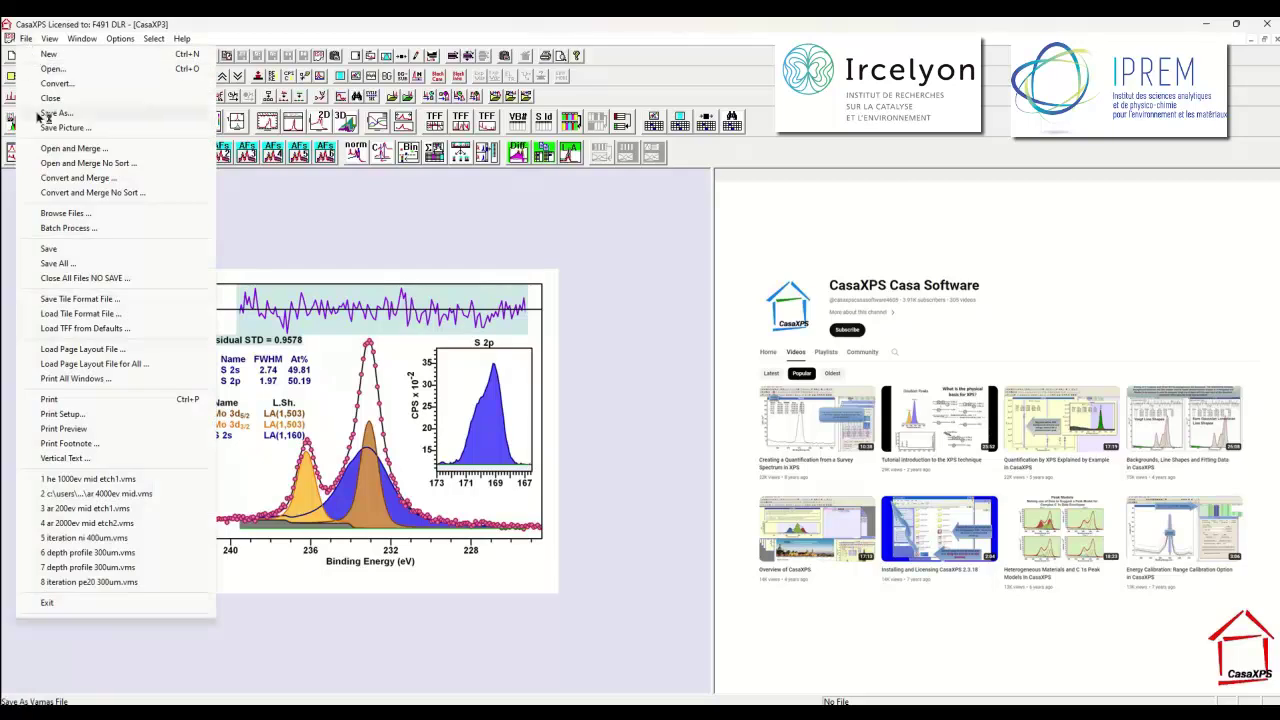
click(50, 69)
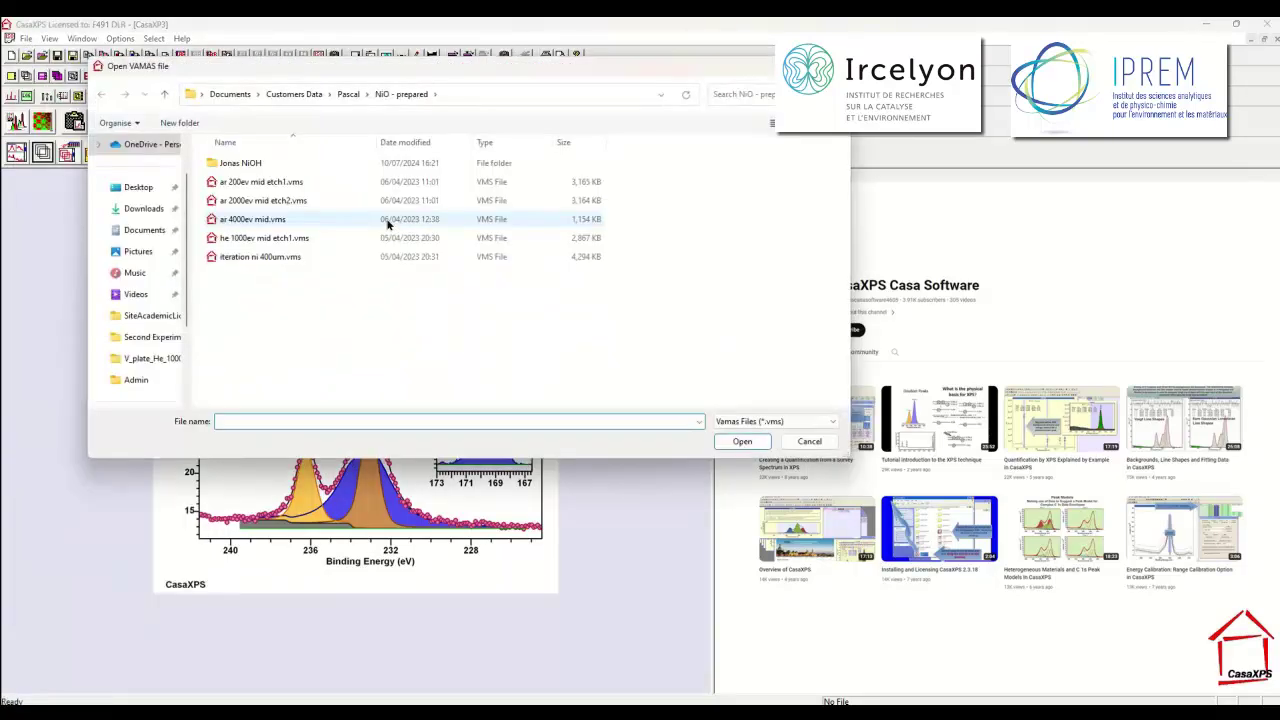
click(230, 185)
ctrl+click(235, 201)
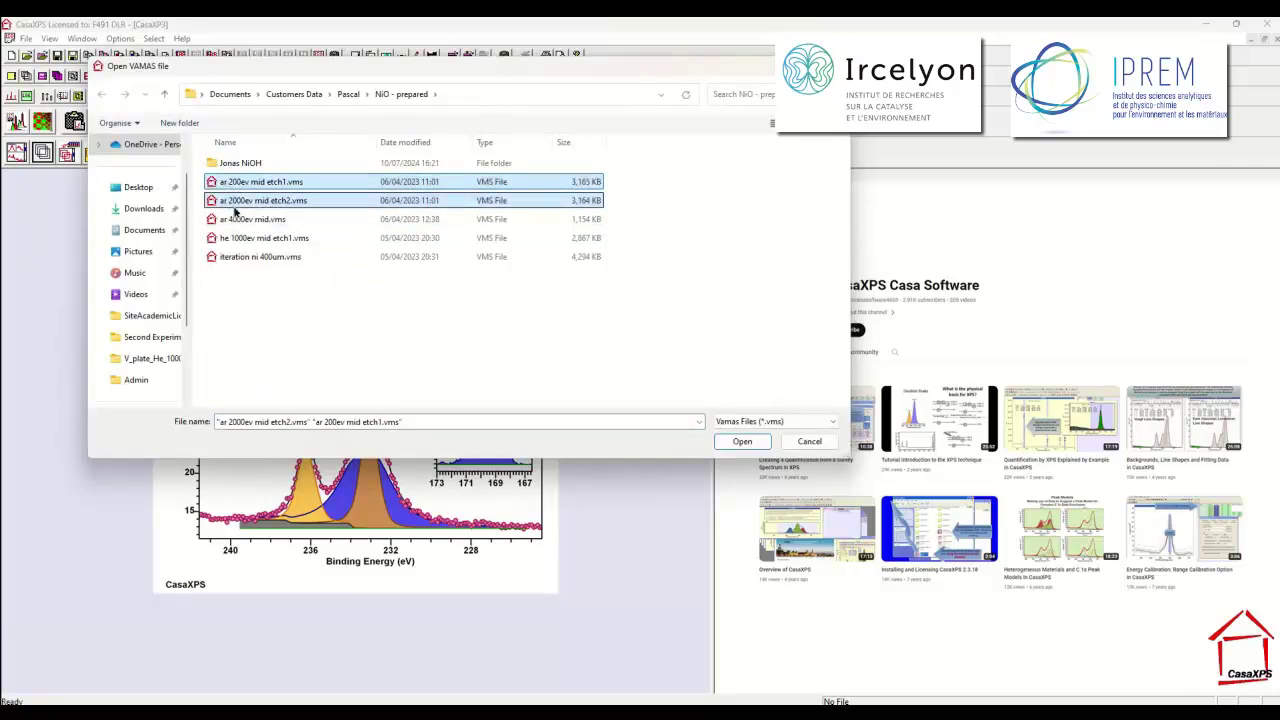
ctrl+click(240, 219)
ctrl+click(243, 238)
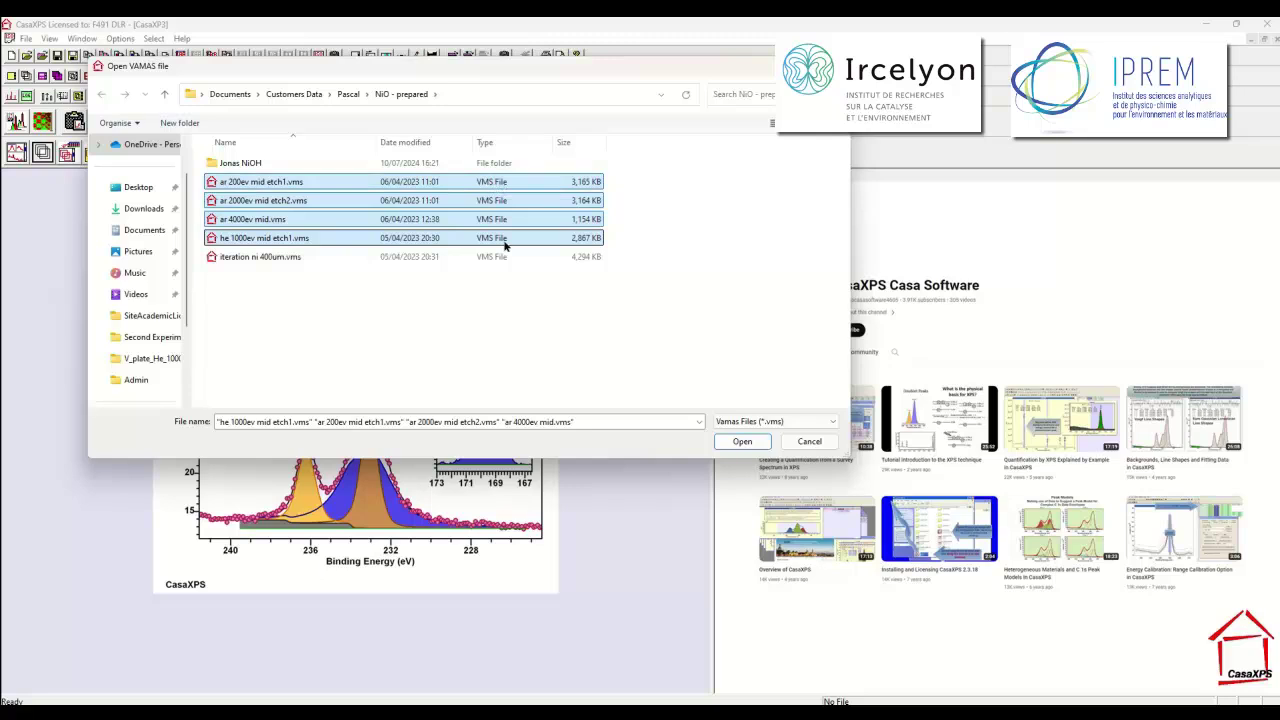
click(740, 443)
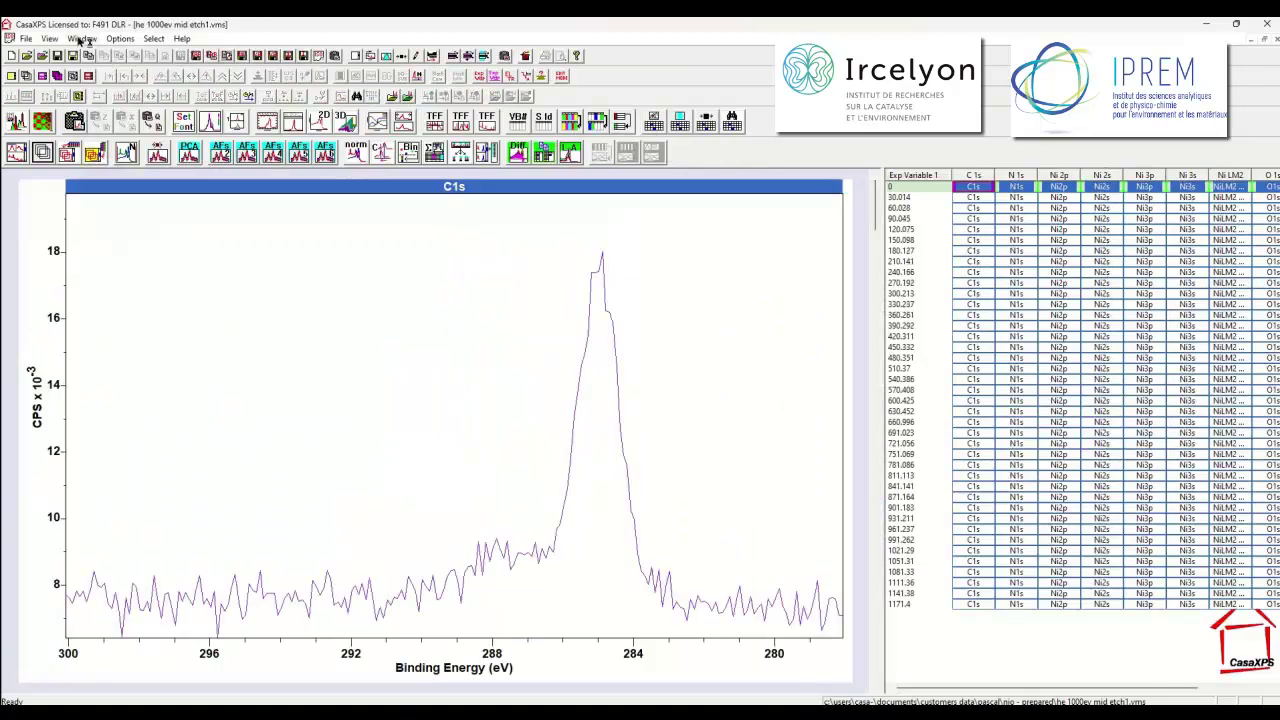
Close the CasaXP3 start window and tile the four opened data file windows.
click(81, 39)
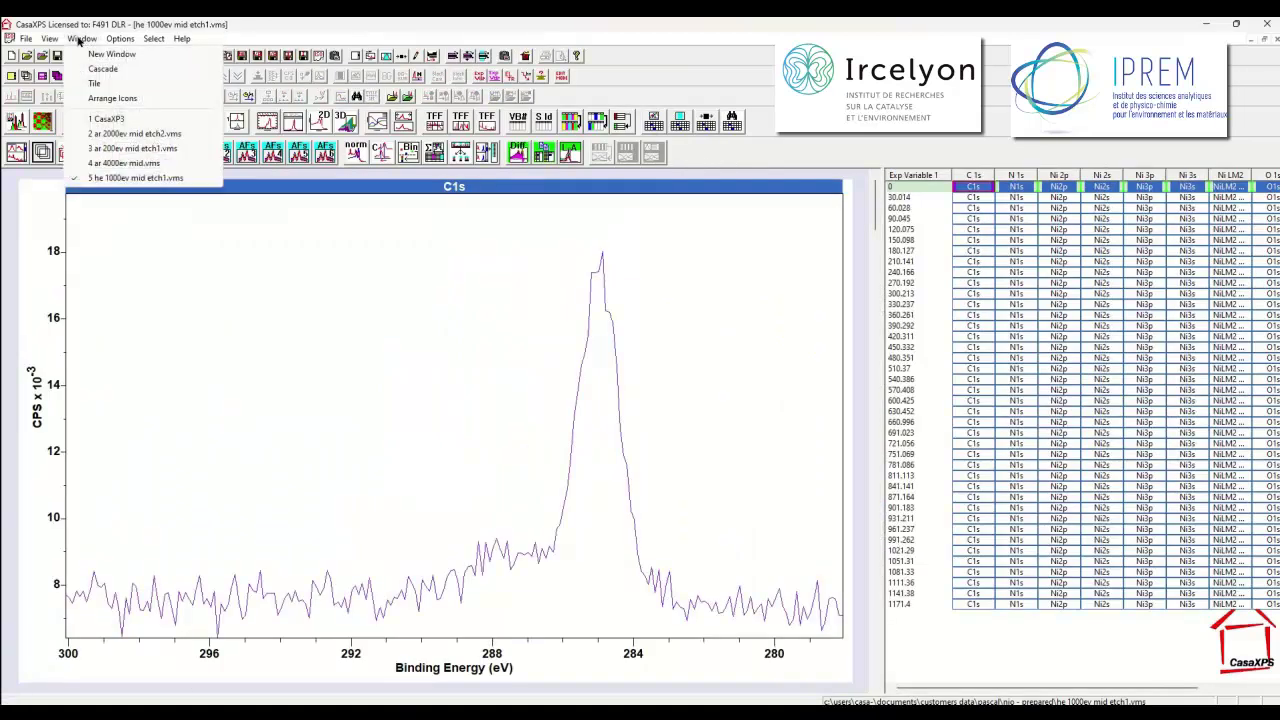
click(95, 119)
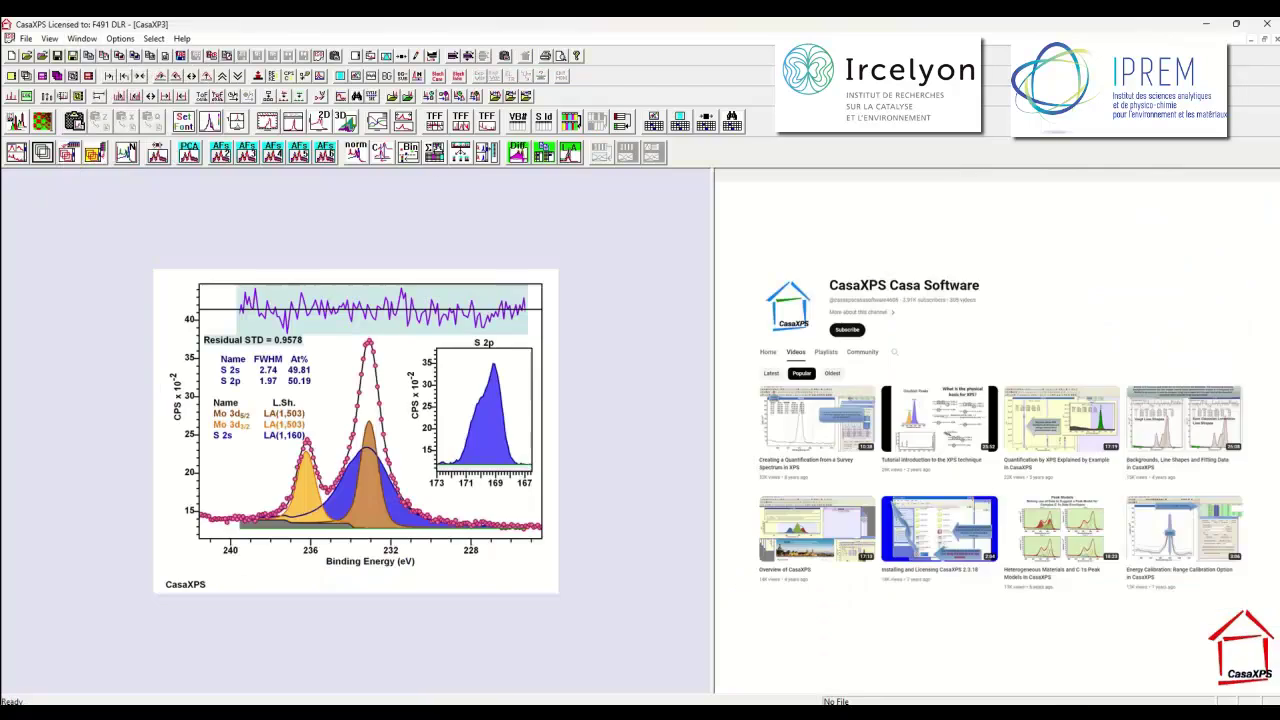
click(1275, 40)
click(81, 38)
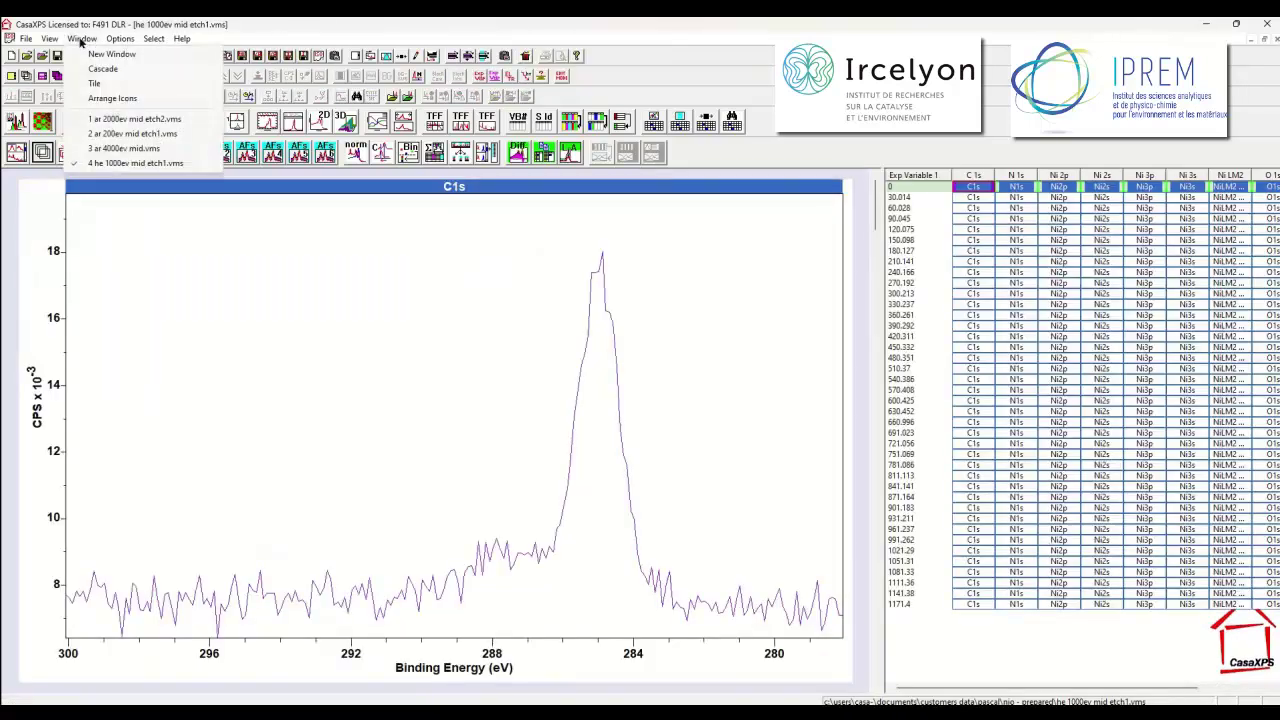
click(99, 85)
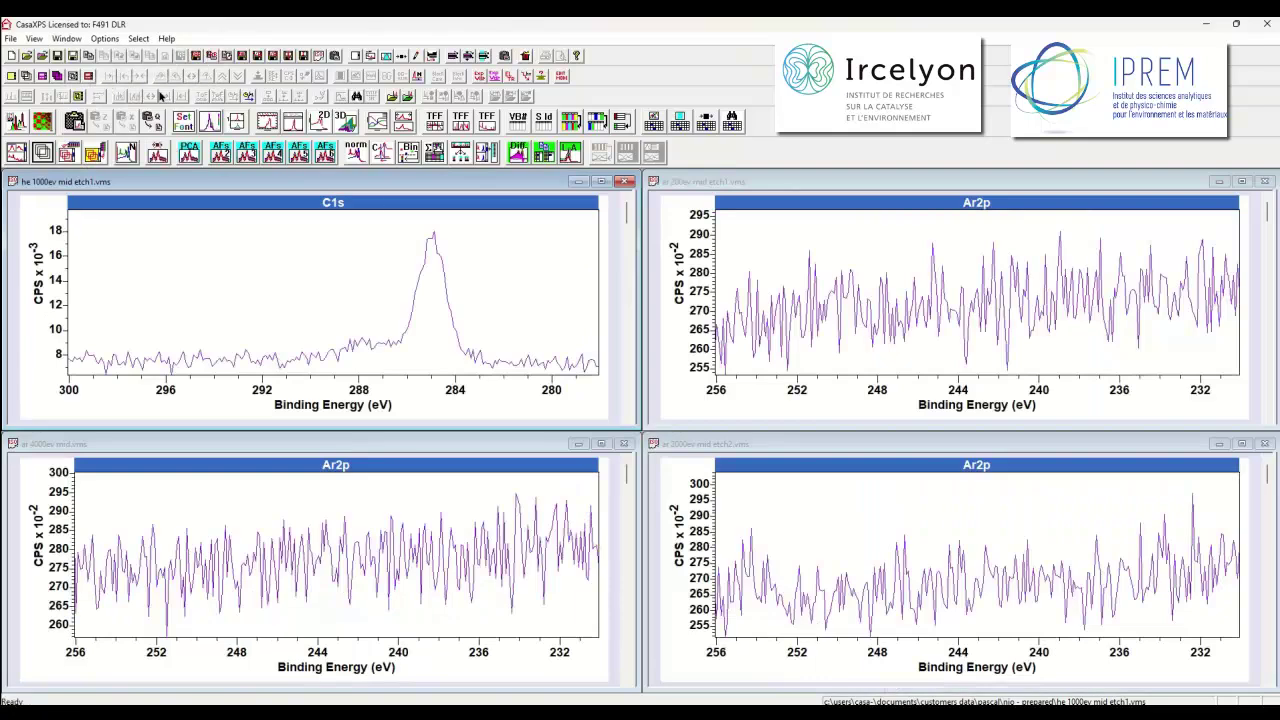
Narrow the spectrum display in all four tiled windows to reveal each file's list of data blocks.
drag(628, 296, 305, 290)
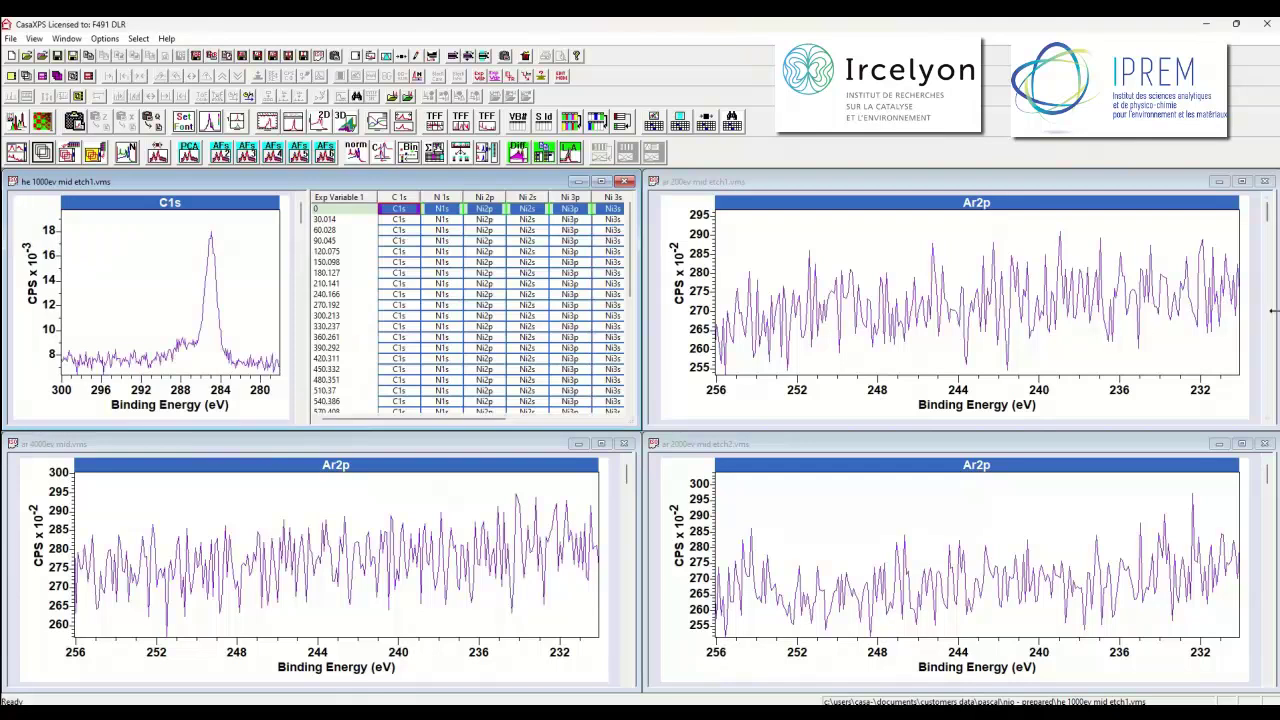
drag(1273, 311, 958, 297)
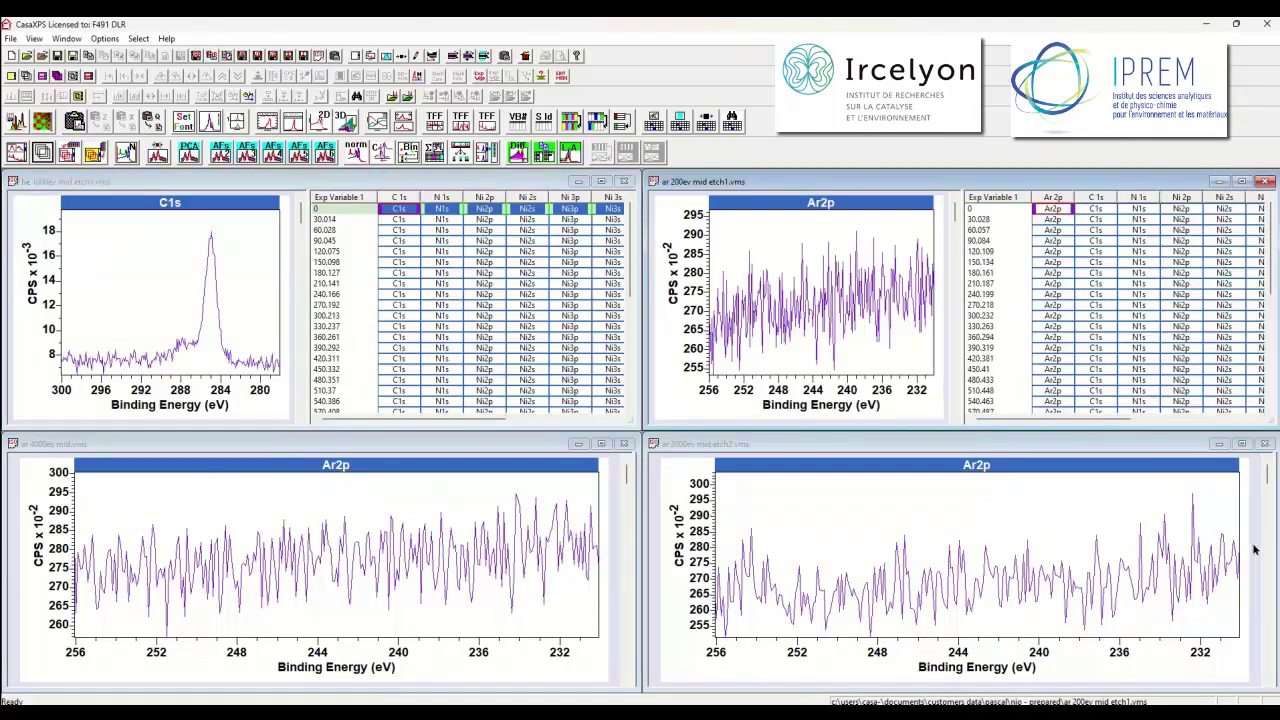
drag(1273, 543, 955, 543)
drag(632, 520, 300, 495)
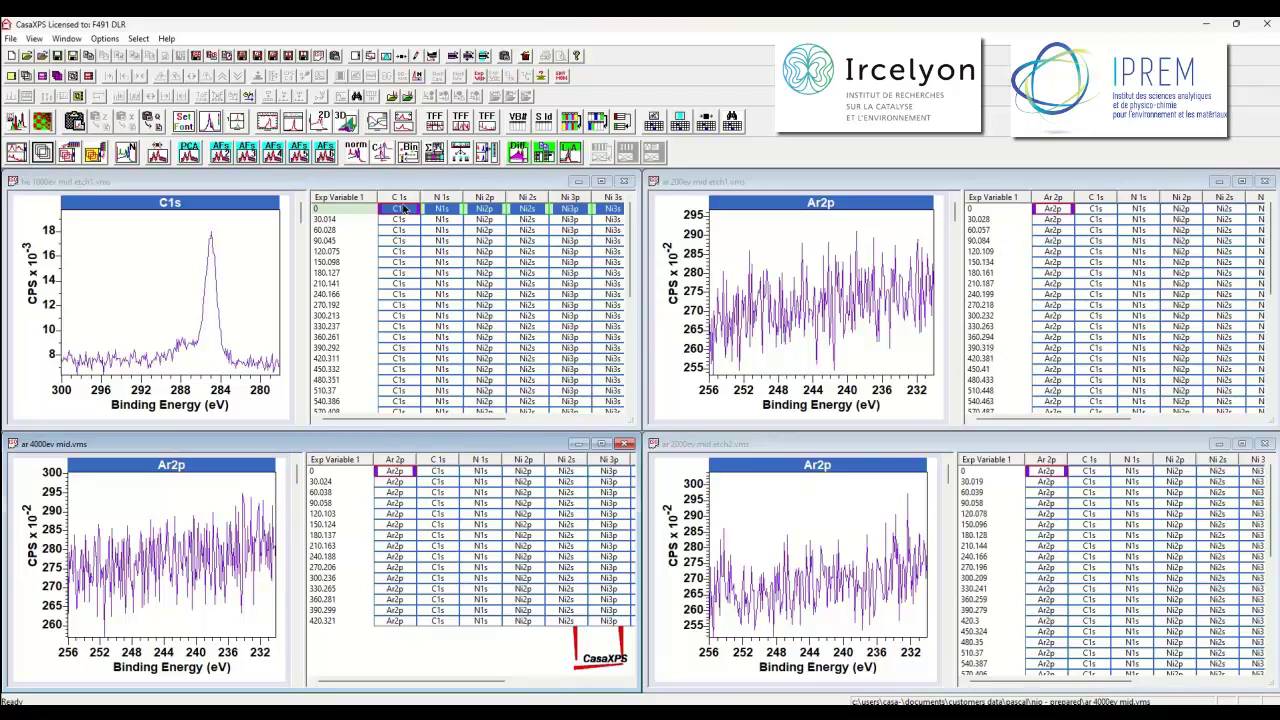
Maximize the he 1000ev mid etch1 file and show its first-row C1s, Ni2p and O1s spectra as separate tiles in an enlarged display pane.
double_click(238, 184)
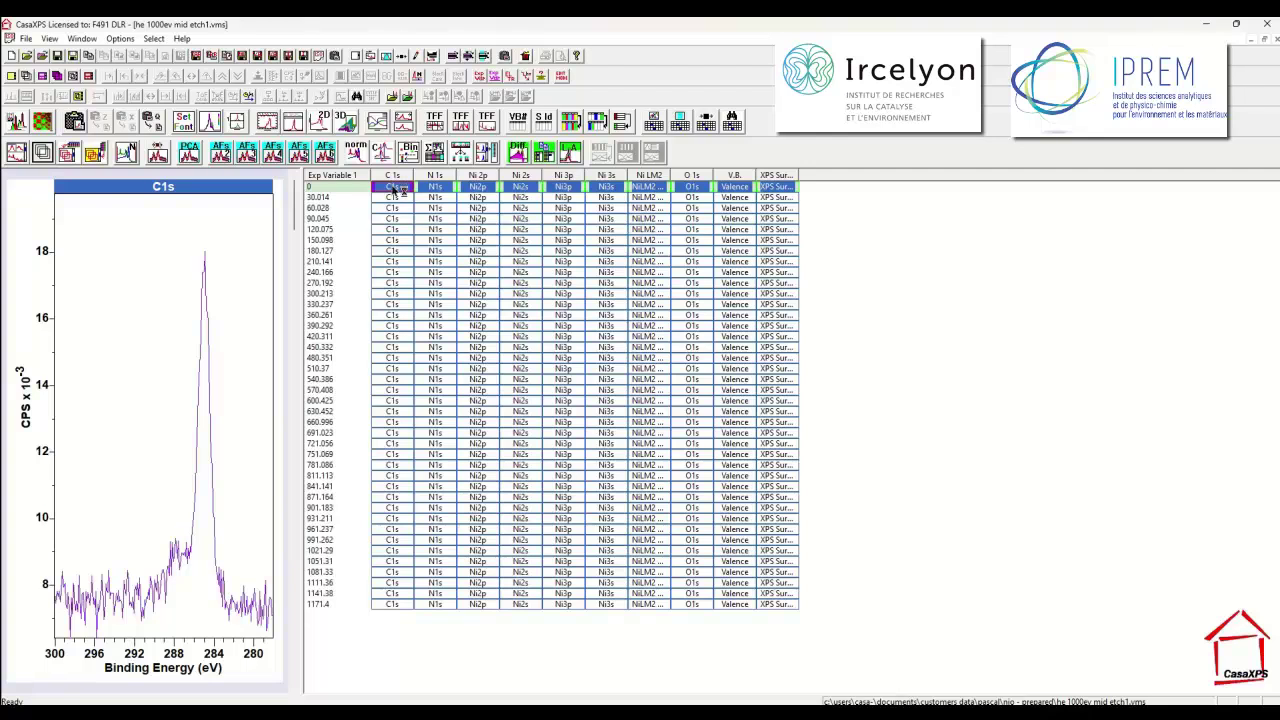
click(528, 190)
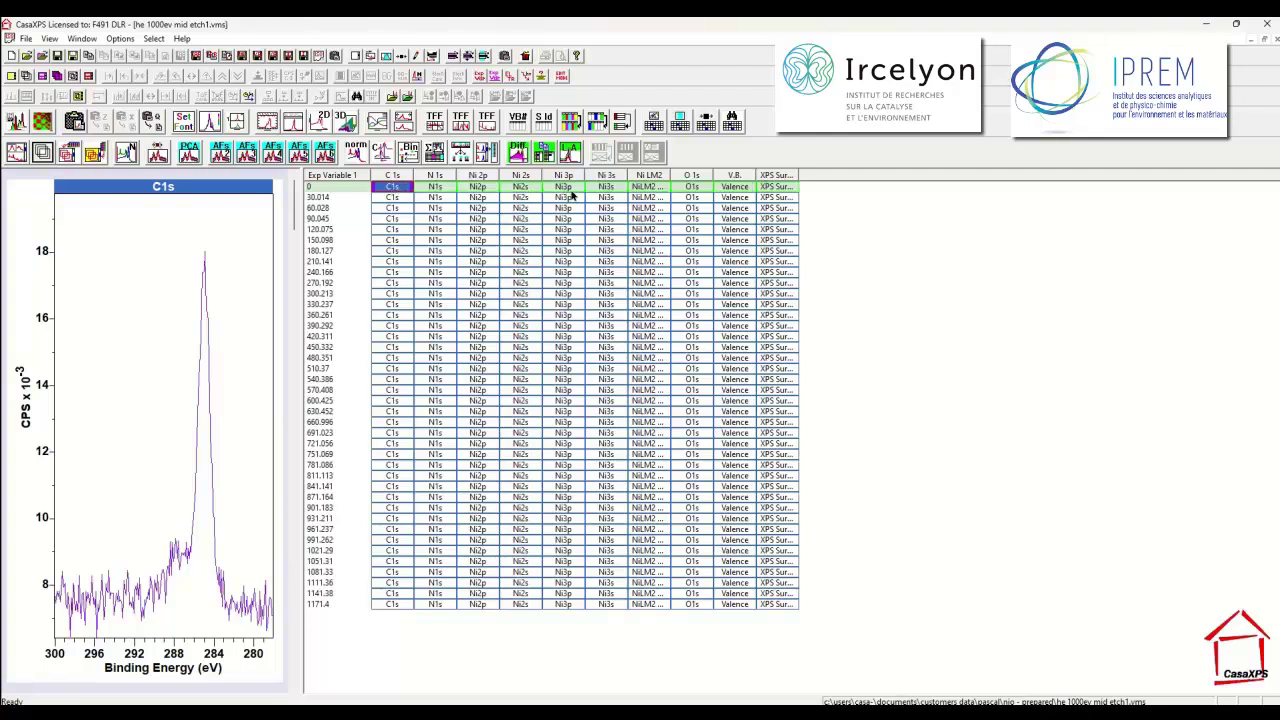
ctrl+click(484, 190)
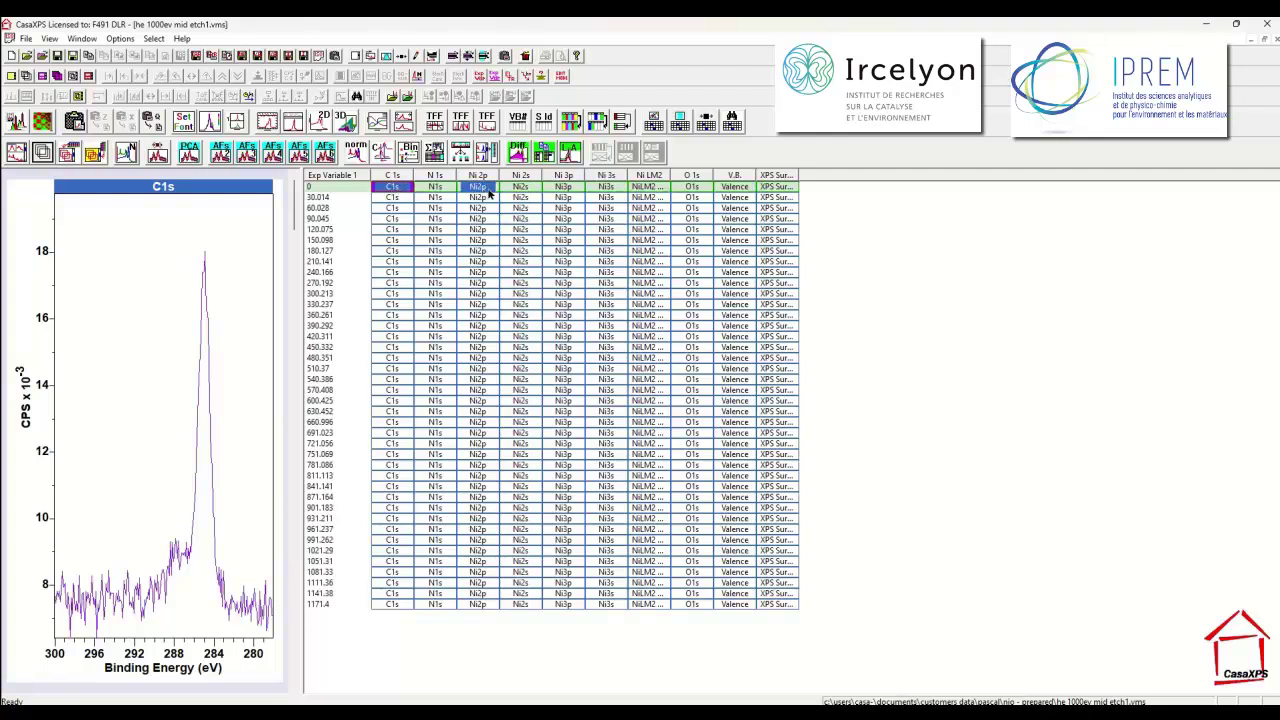
ctrl+click(691, 188)
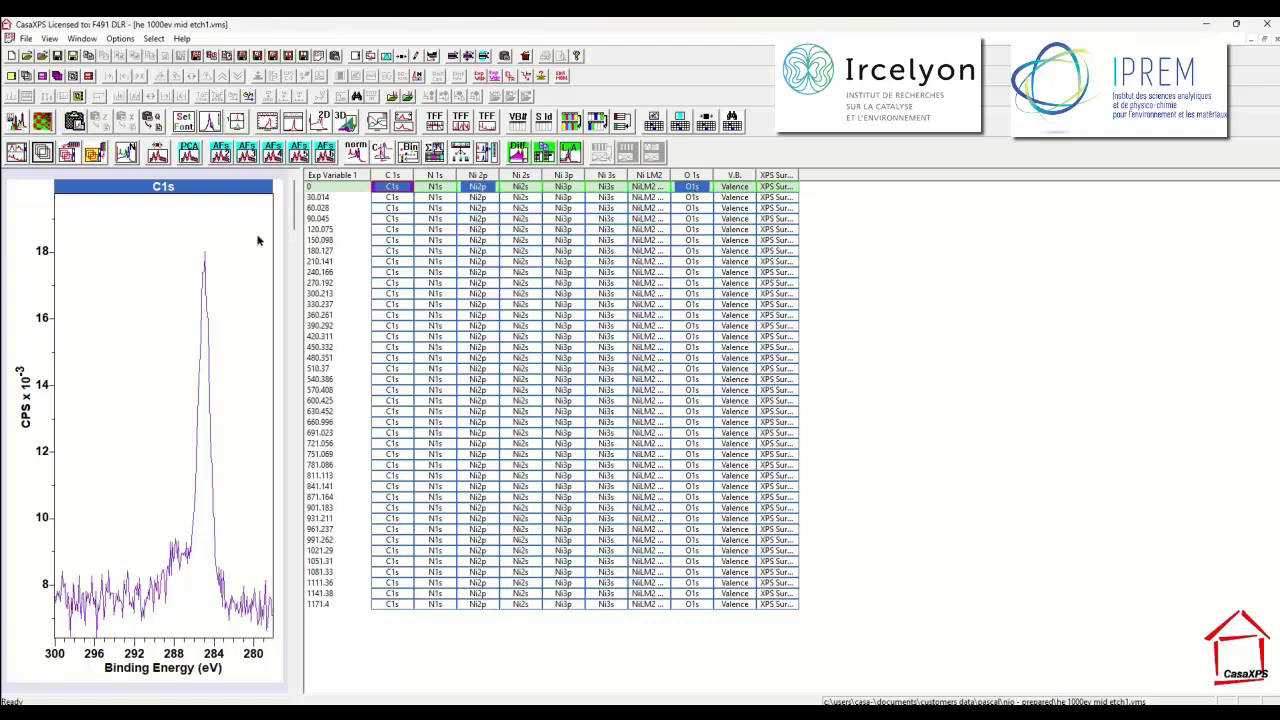
drag(296, 262, 568, 262)
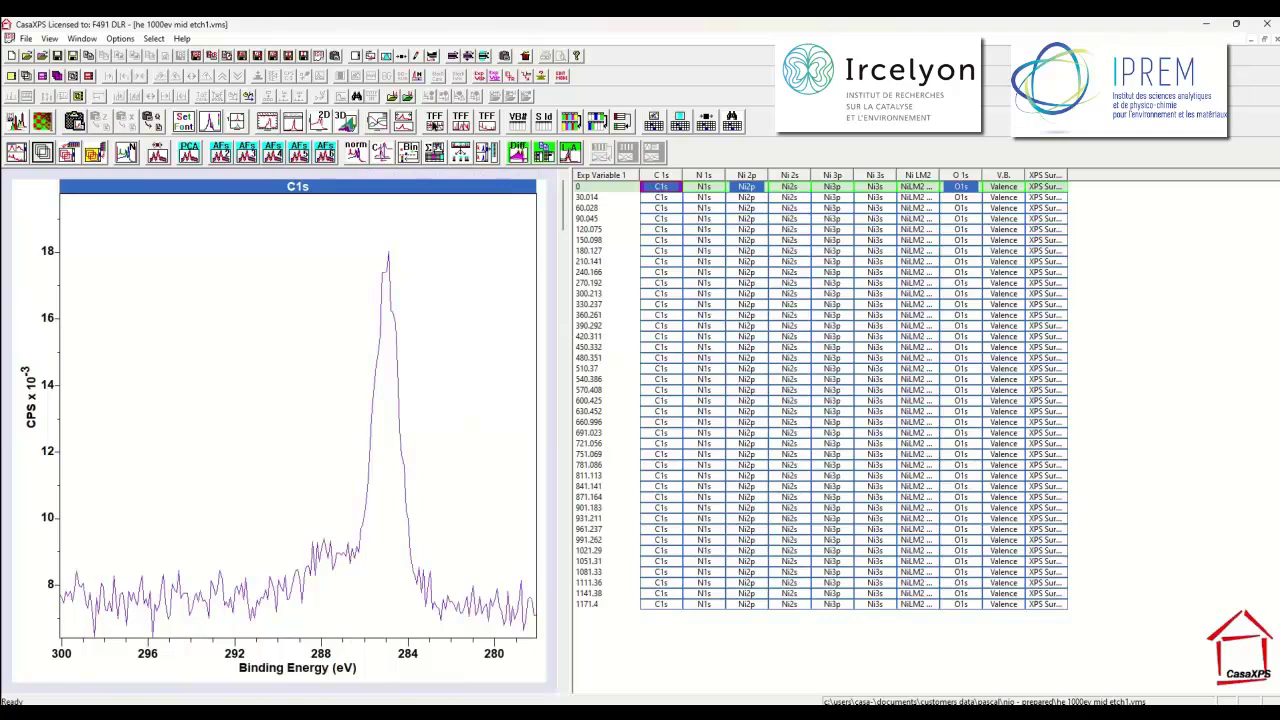
click(434, 123)
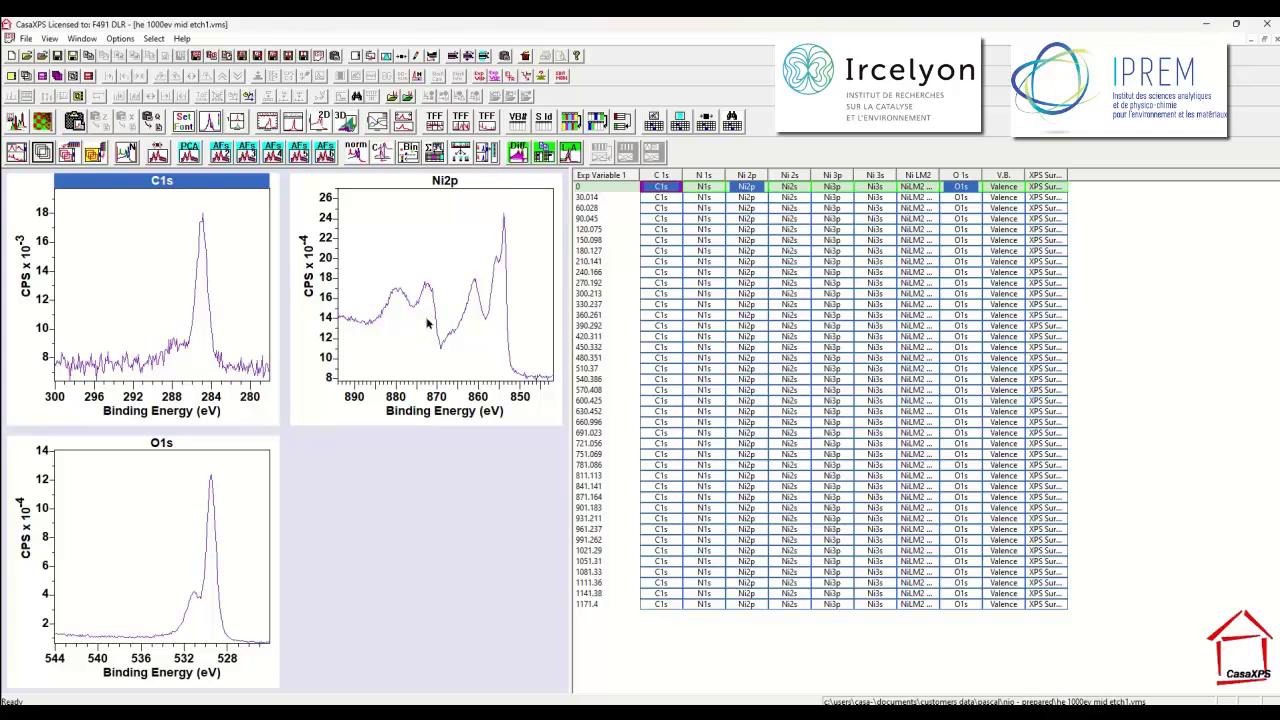
Select all blocks matching C1s, Ni2p and O1s and check the selection across the tiled files before maximizing he 1000ev mid etch1 again.
click(153, 39)
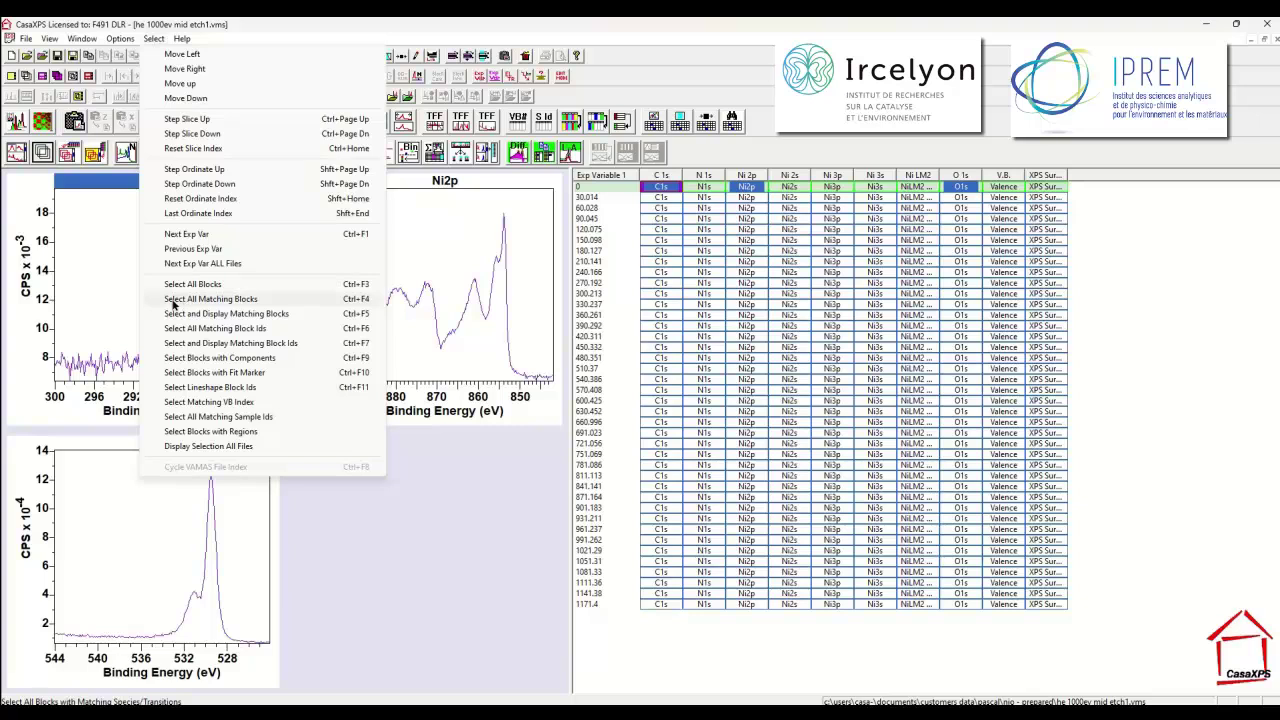
click(172, 300)
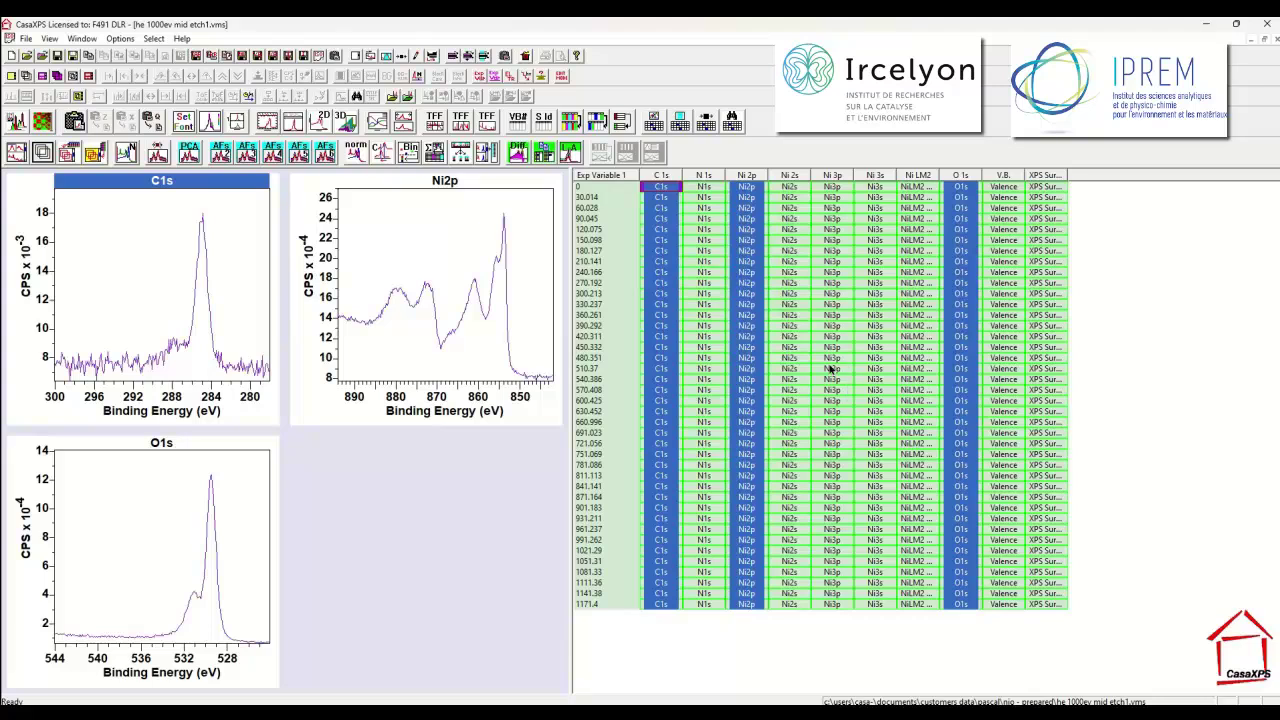
click(82, 38)
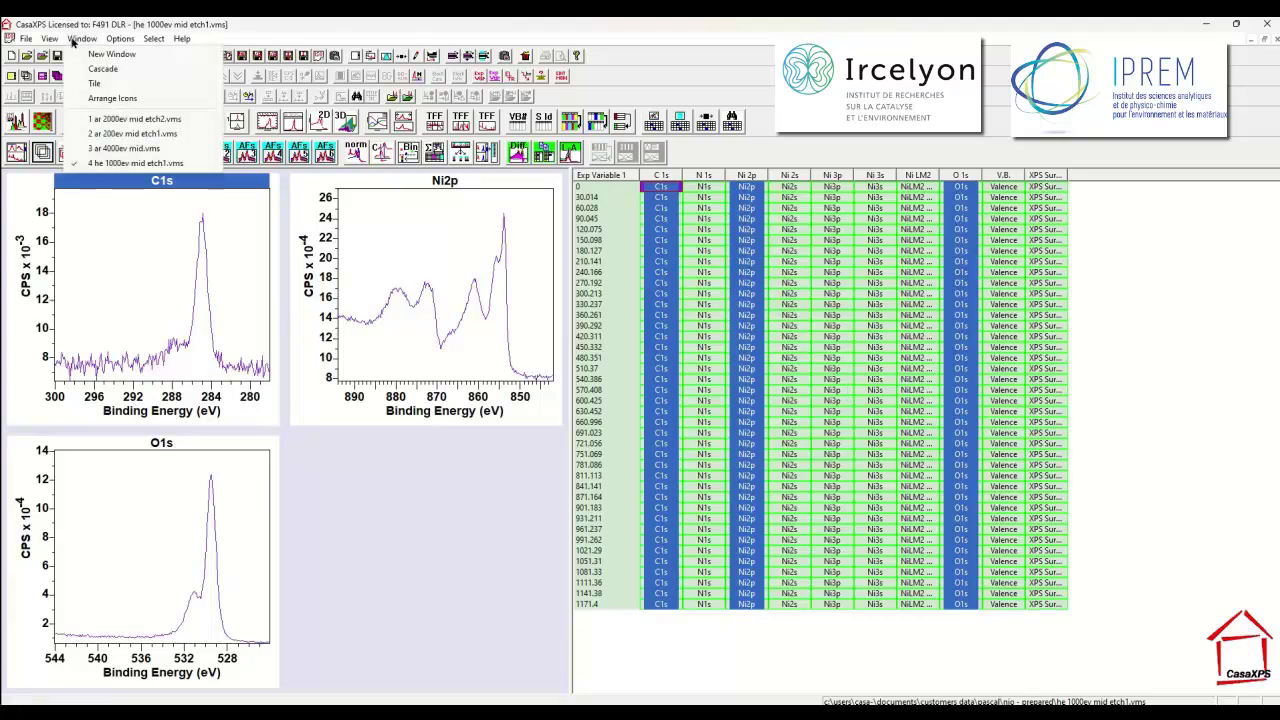
click(94, 84)
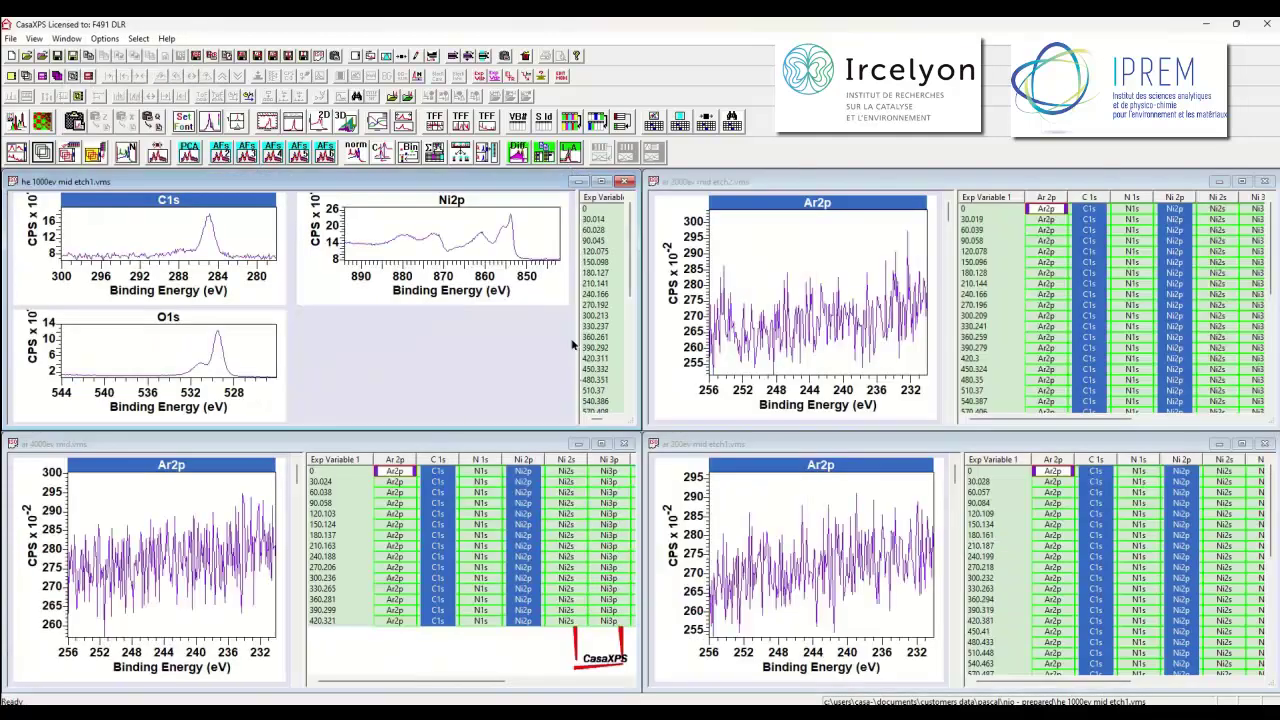
double_click(157, 184)
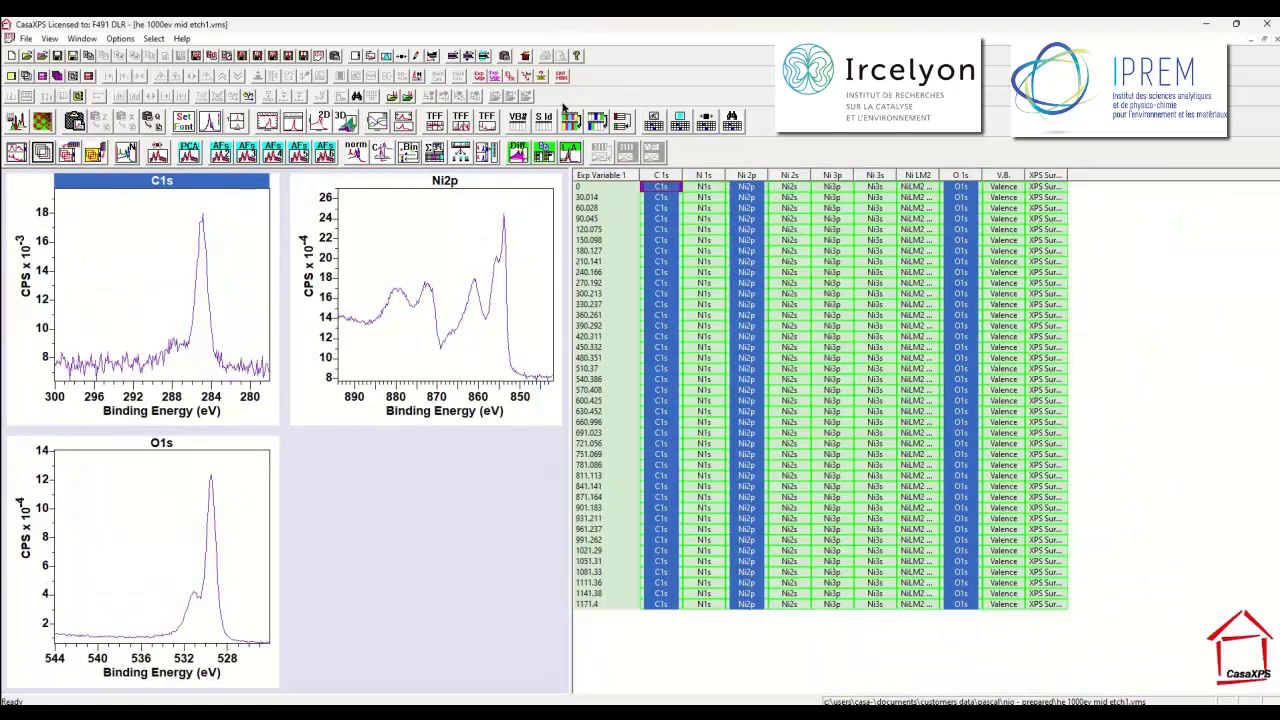
Select only the first-row C1s, Ni2p and O1s blocks and add quantification regions to them.
click(667, 190)
click(748, 190)
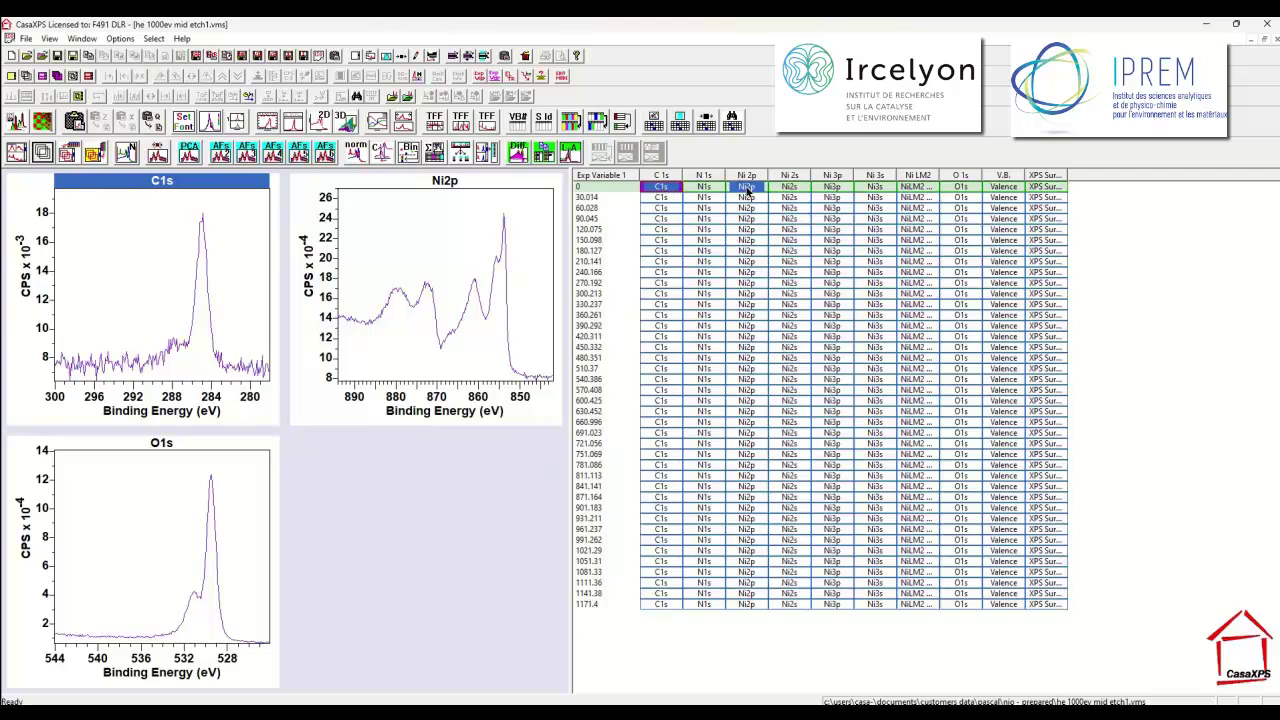
ctrl+click(962, 188)
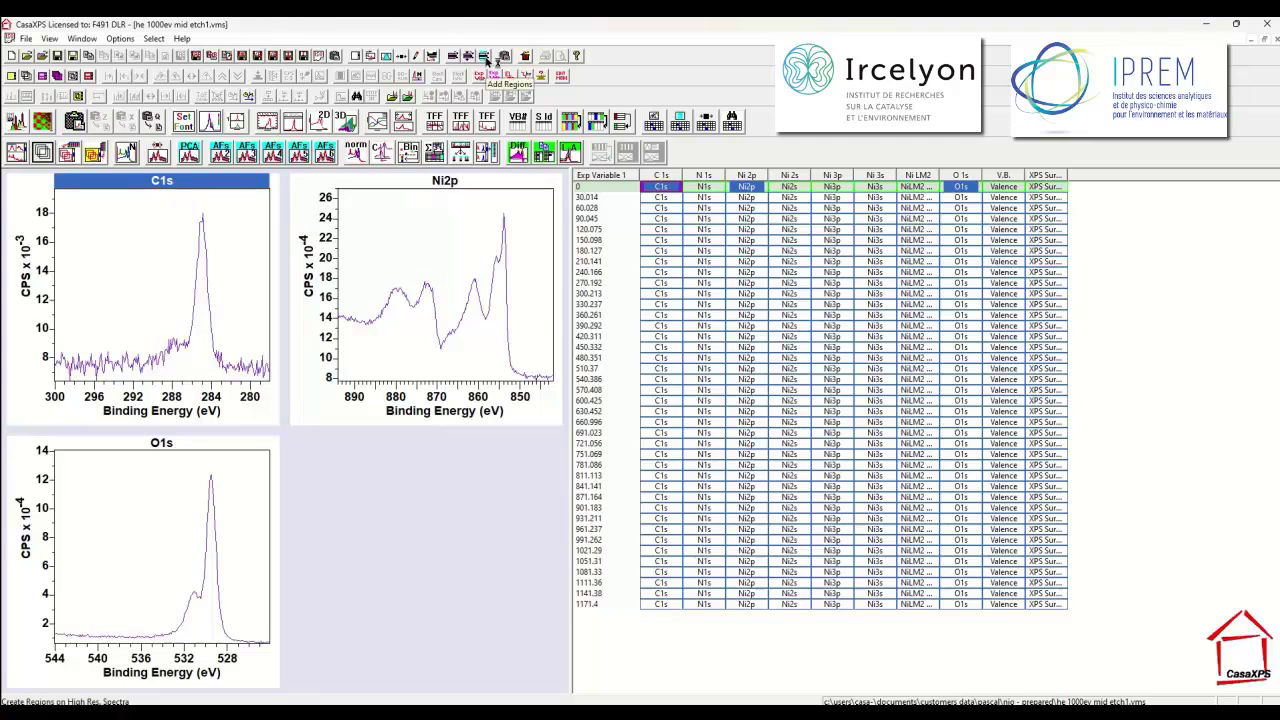
click(484, 58)
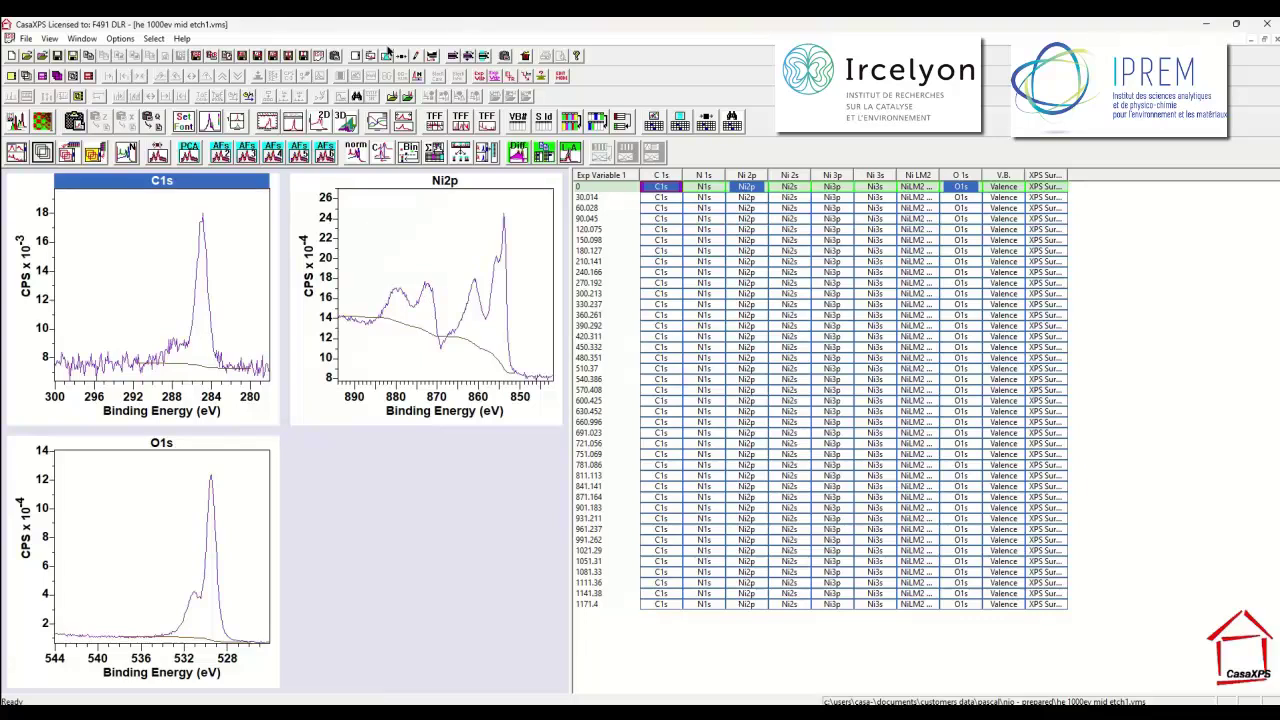
Show the region quantification parameters beside the spectra and adjust the Ni 2p region limits, with the start at about 888.6 eV.
click(408, 77)
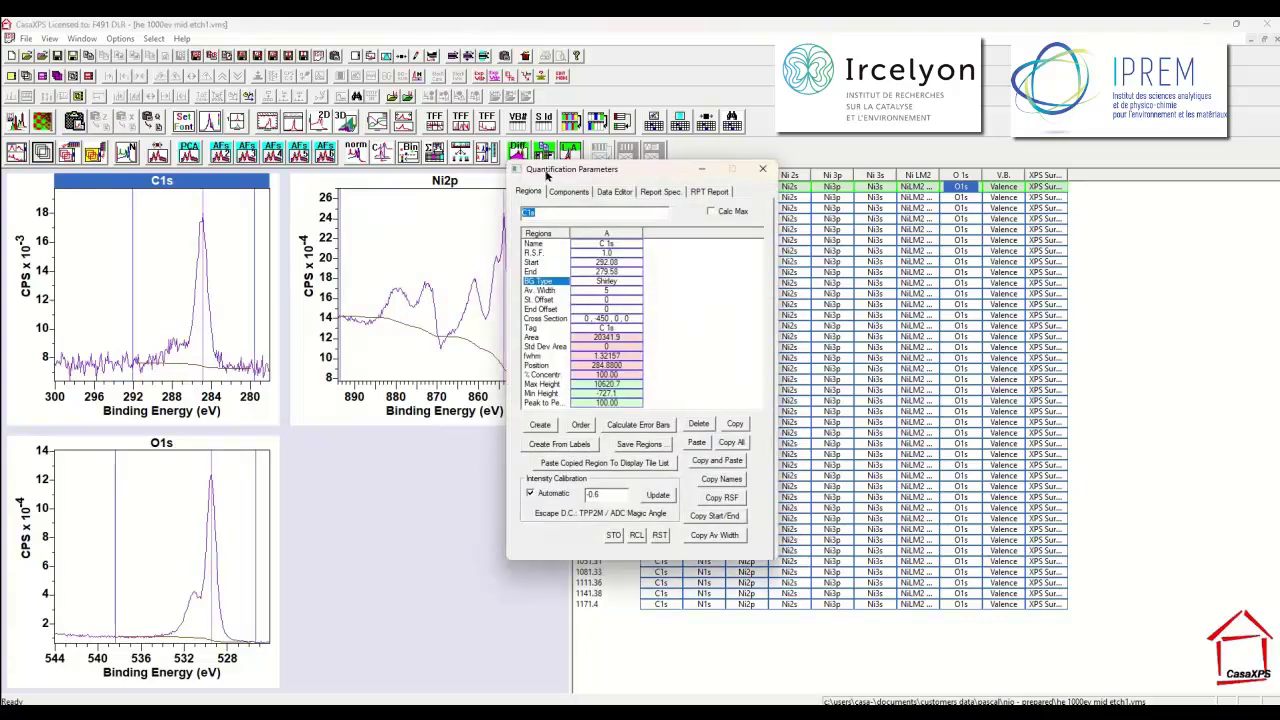
drag(545, 176, 975, 204)
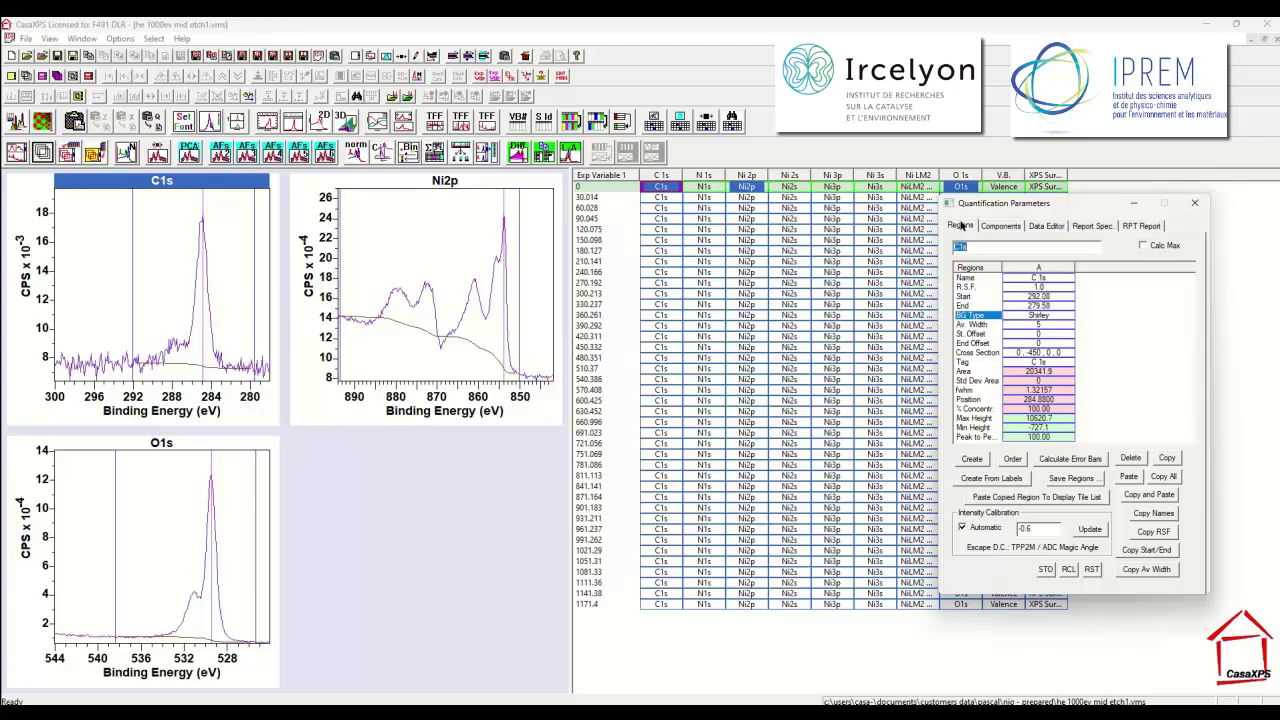
click(398, 254)
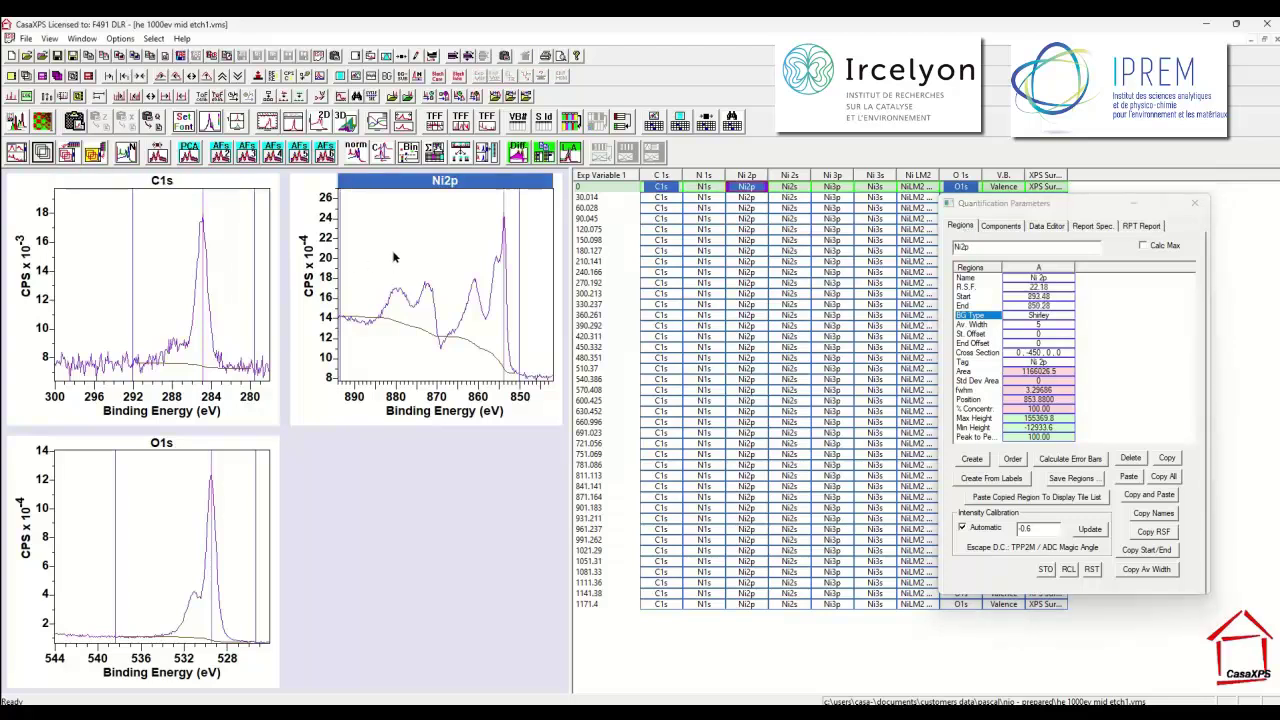
mouse_move(363, 271)
mouse_down()
mouse_move(342, 266)
mouse_move(360, 263)
mouse_up()
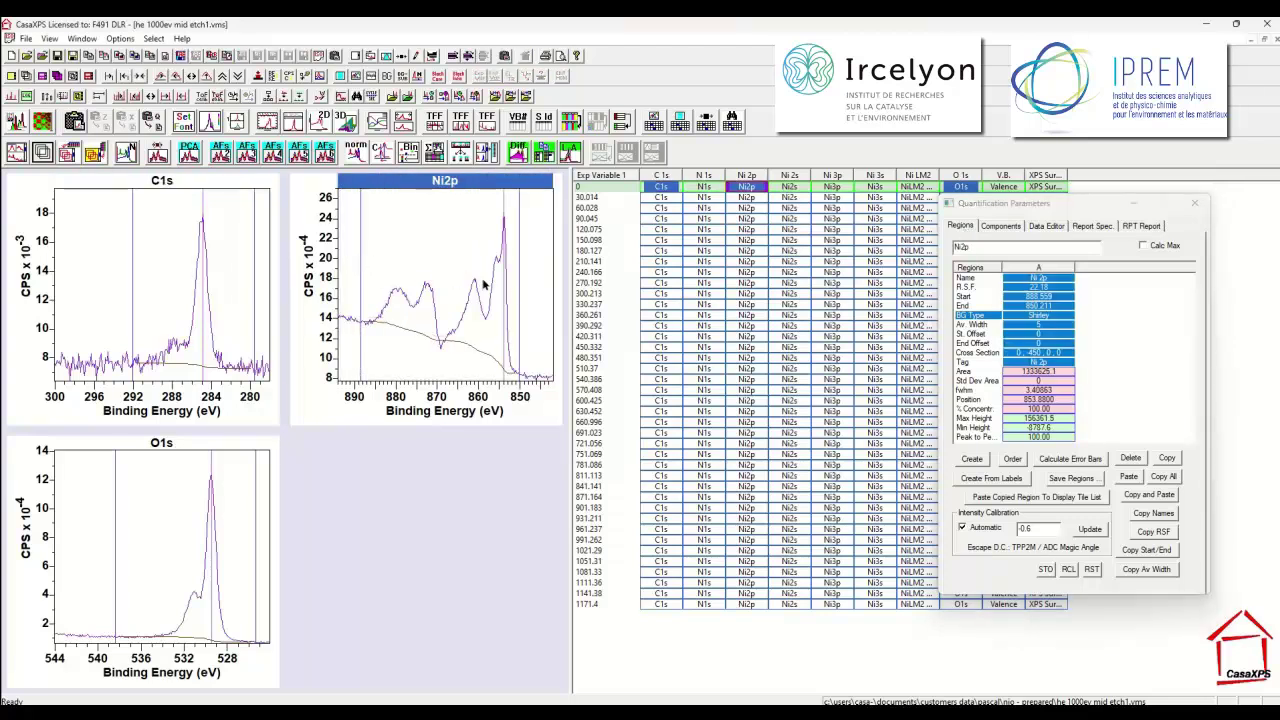
drag(512, 292, 532, 291)
Check the C 1s region limits, set the O 1s region start to about 537.5 eV, and close the quantification parameters.
click(176, 320)
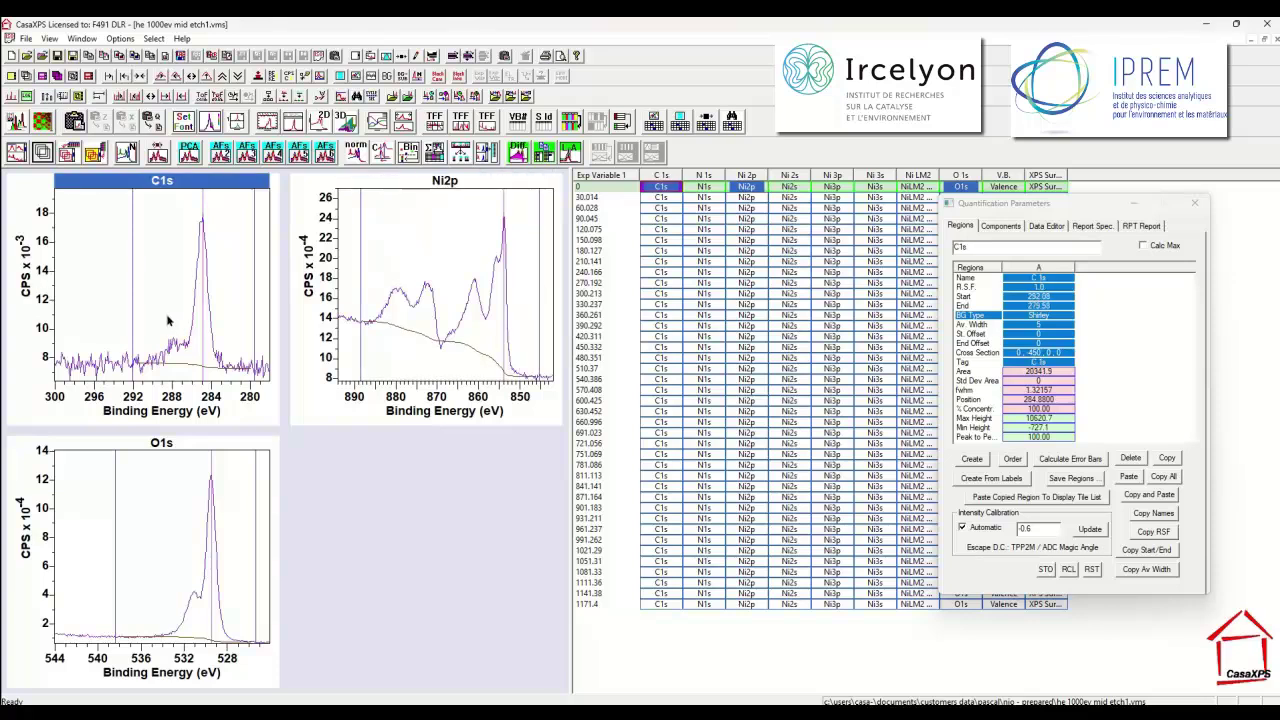
drag(206, 315, 200, 320)
click(120, 524)
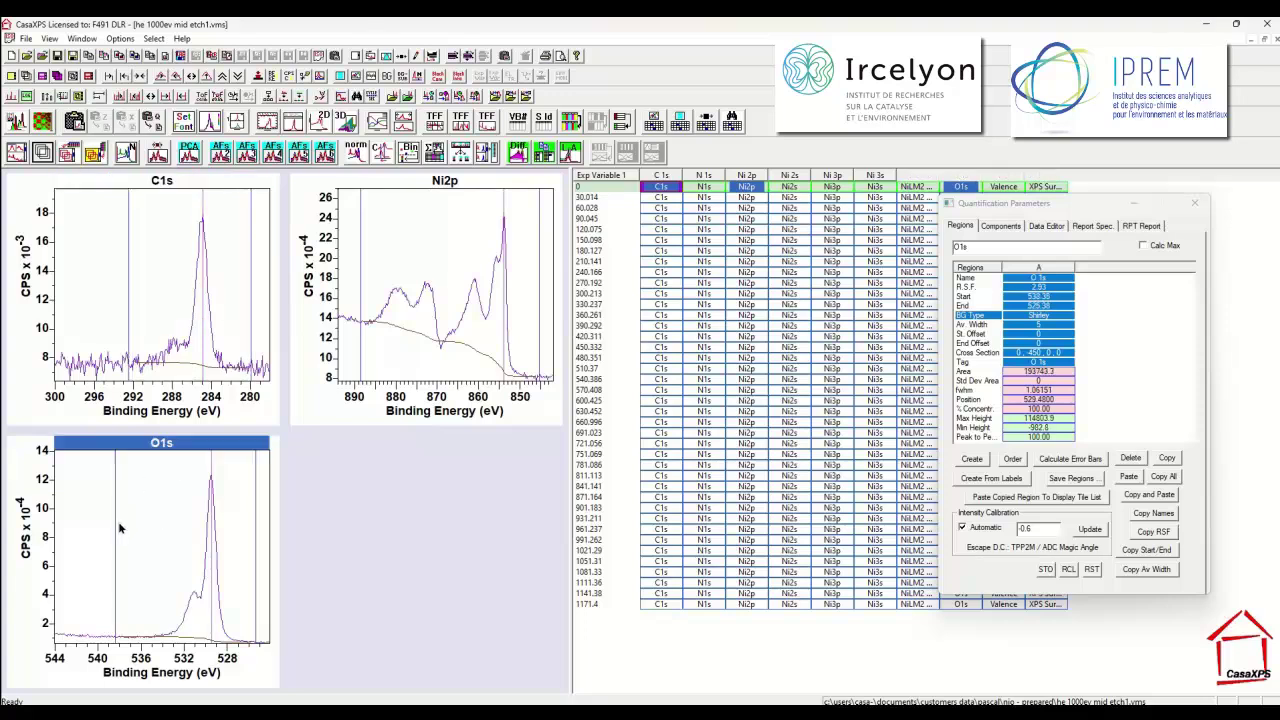
drag(115, 515, 125, 515)
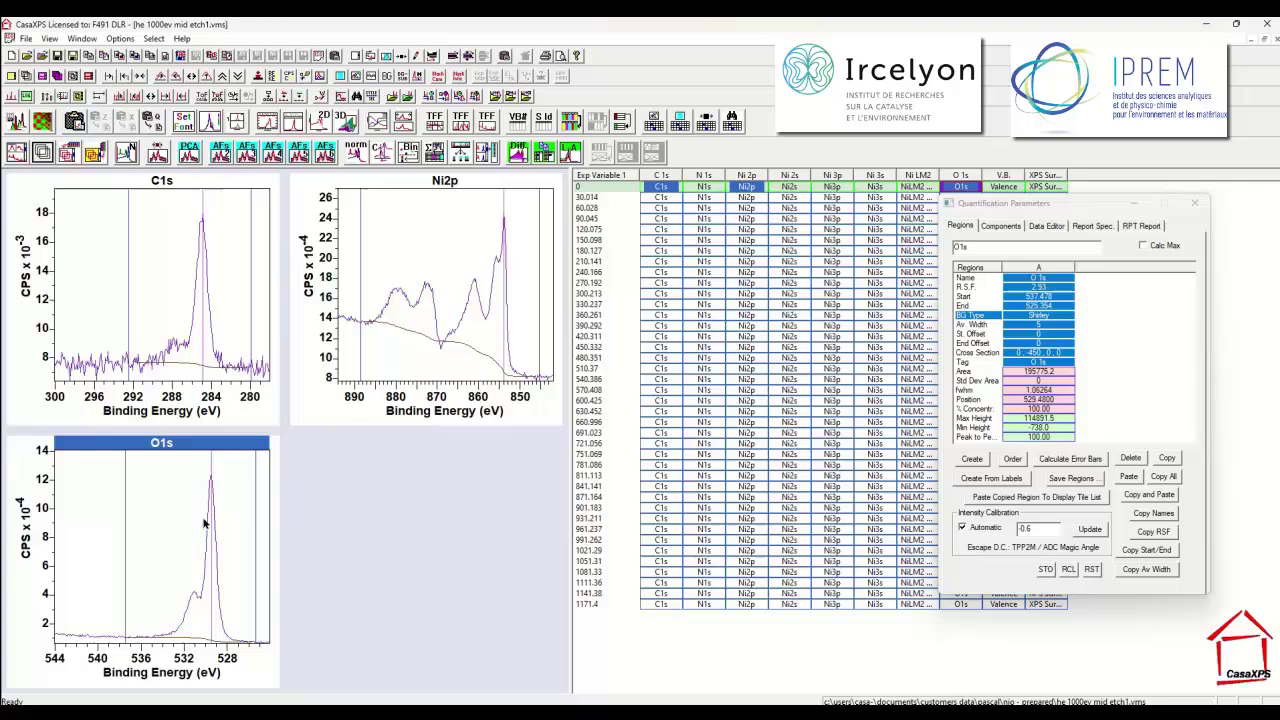
click(1194, 203)
Select all blocks matching C1s, Ni2p and O1s and display only the first-row C1s spectrum.
click(153, 38)
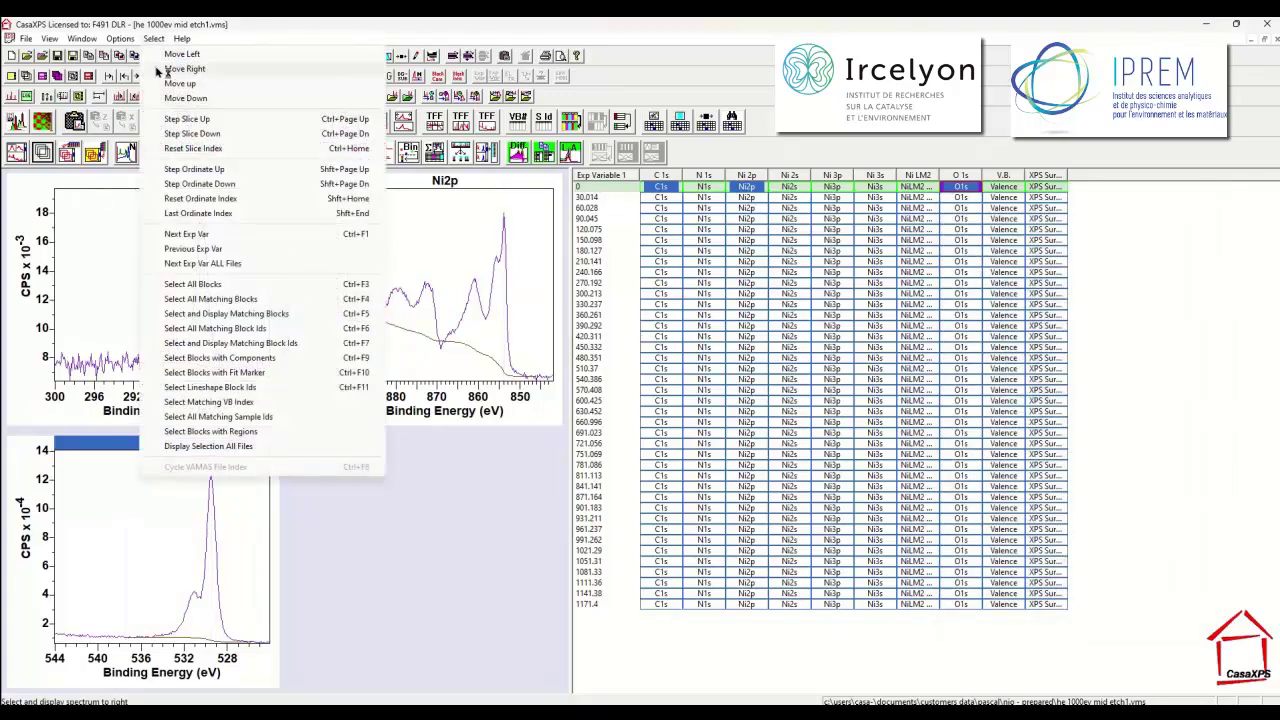
click(210, 299)
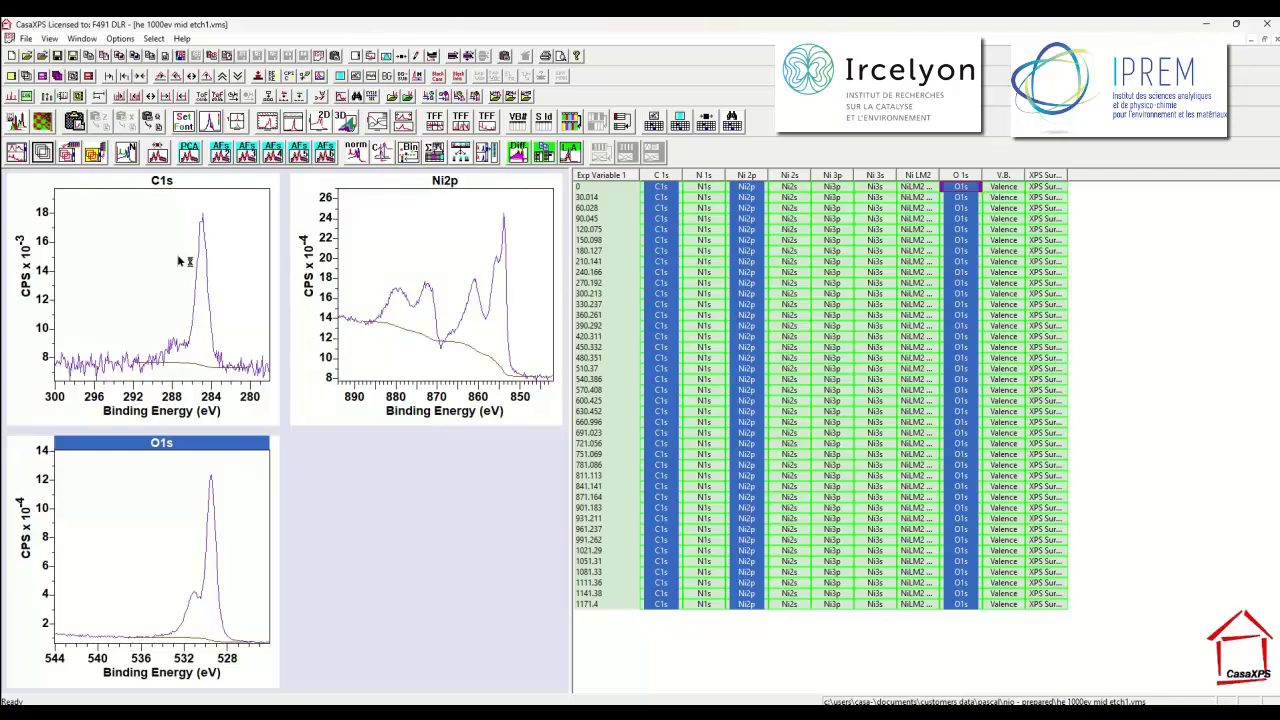
click(486, 120)
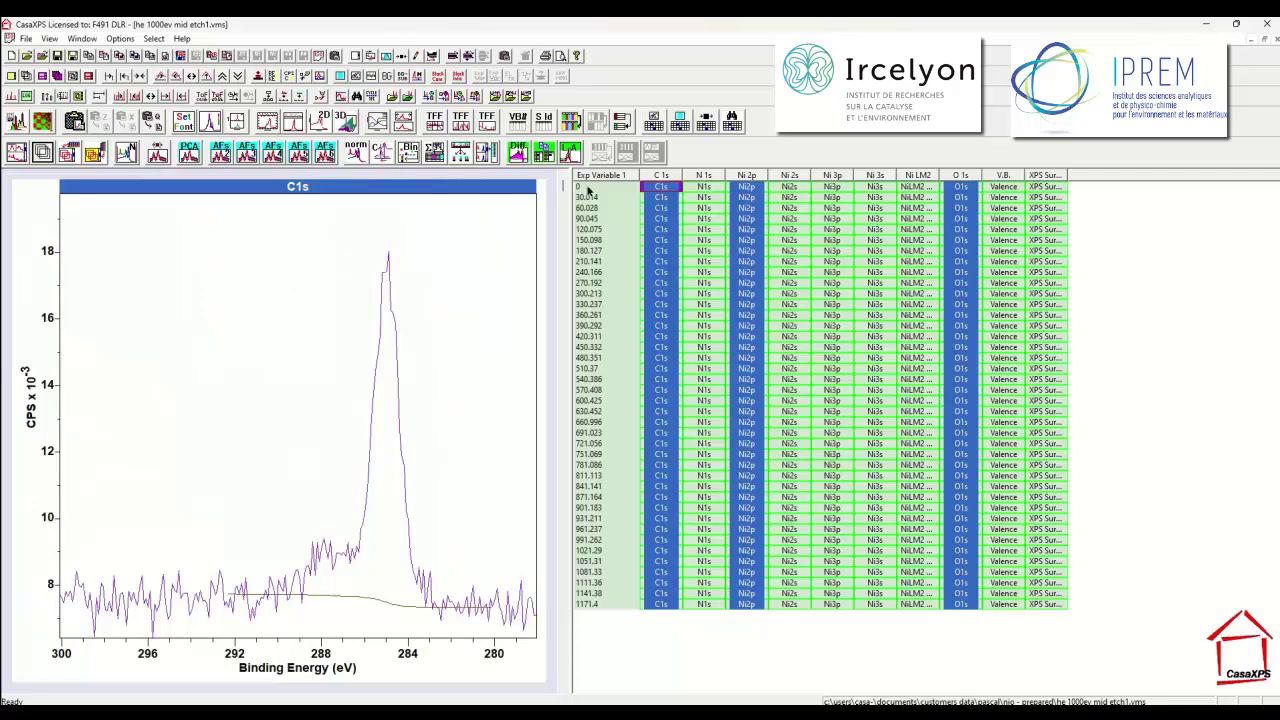
Select the first-row C1s, Ni2p and O1s blocks and overlay their spectra in a single display tile.
click(672, 190)
ctrl+click(742, 190)
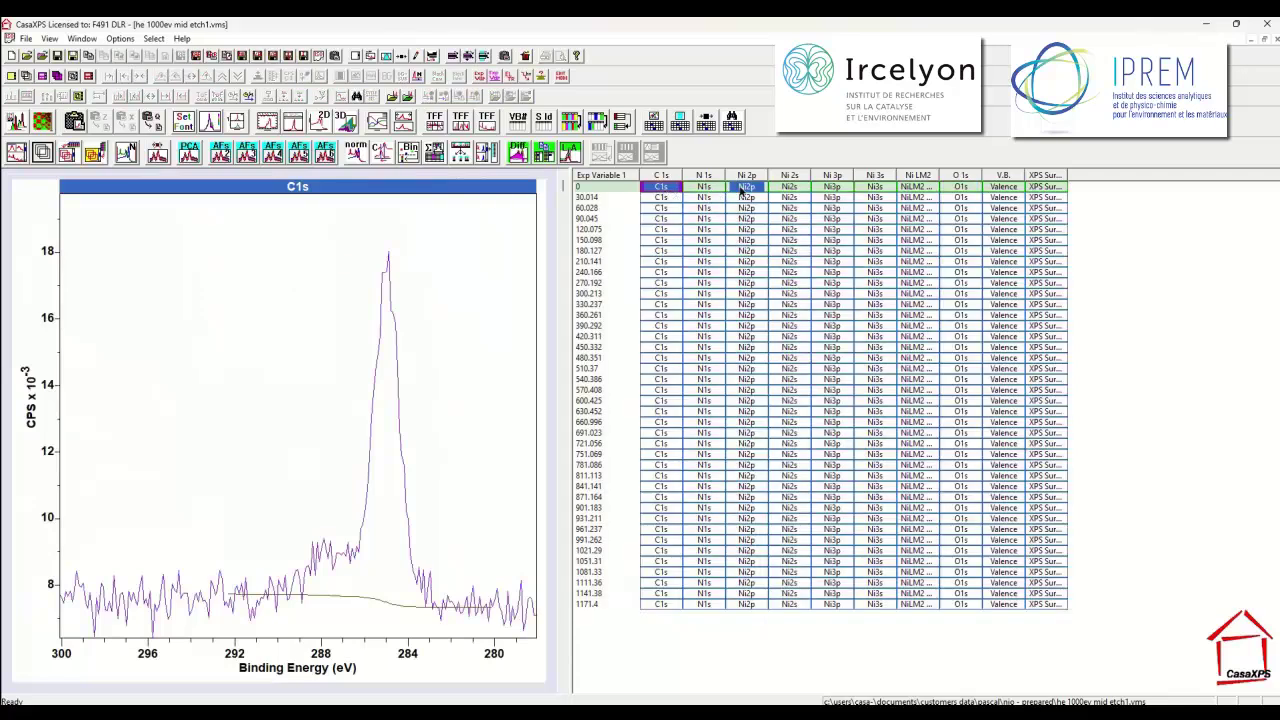
ctrl+click(958, 190)
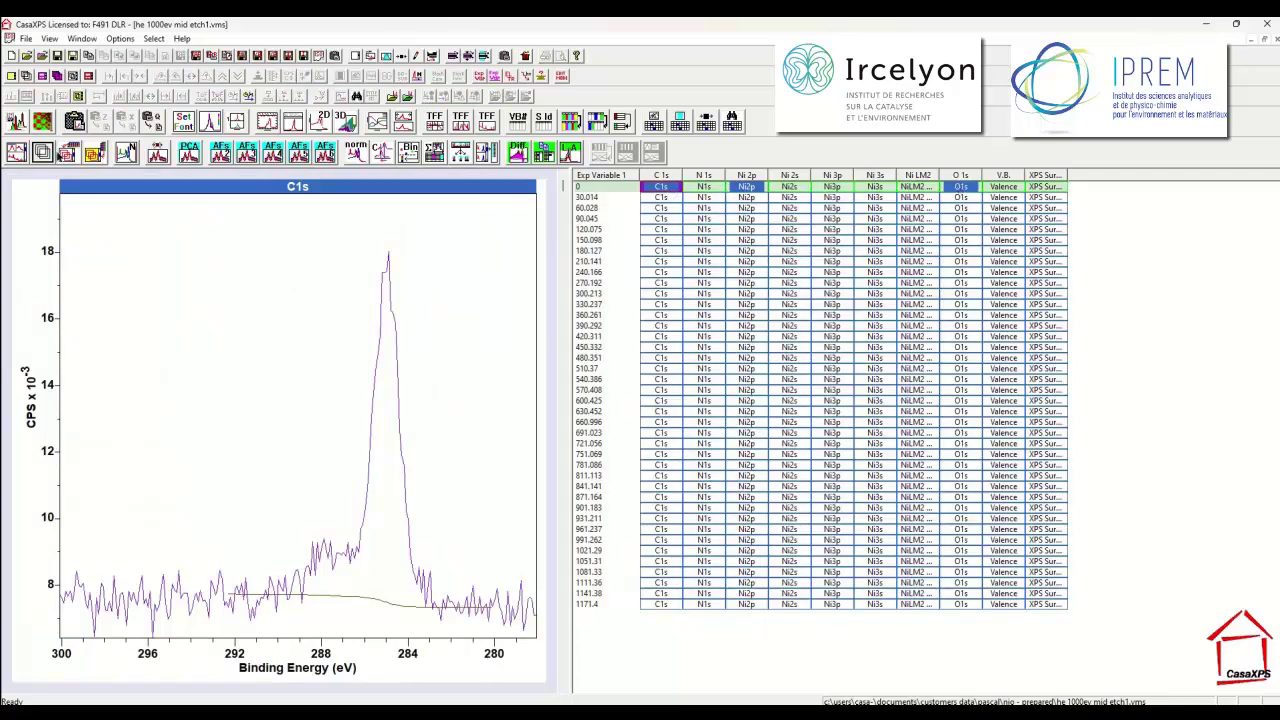
click(50, 156)
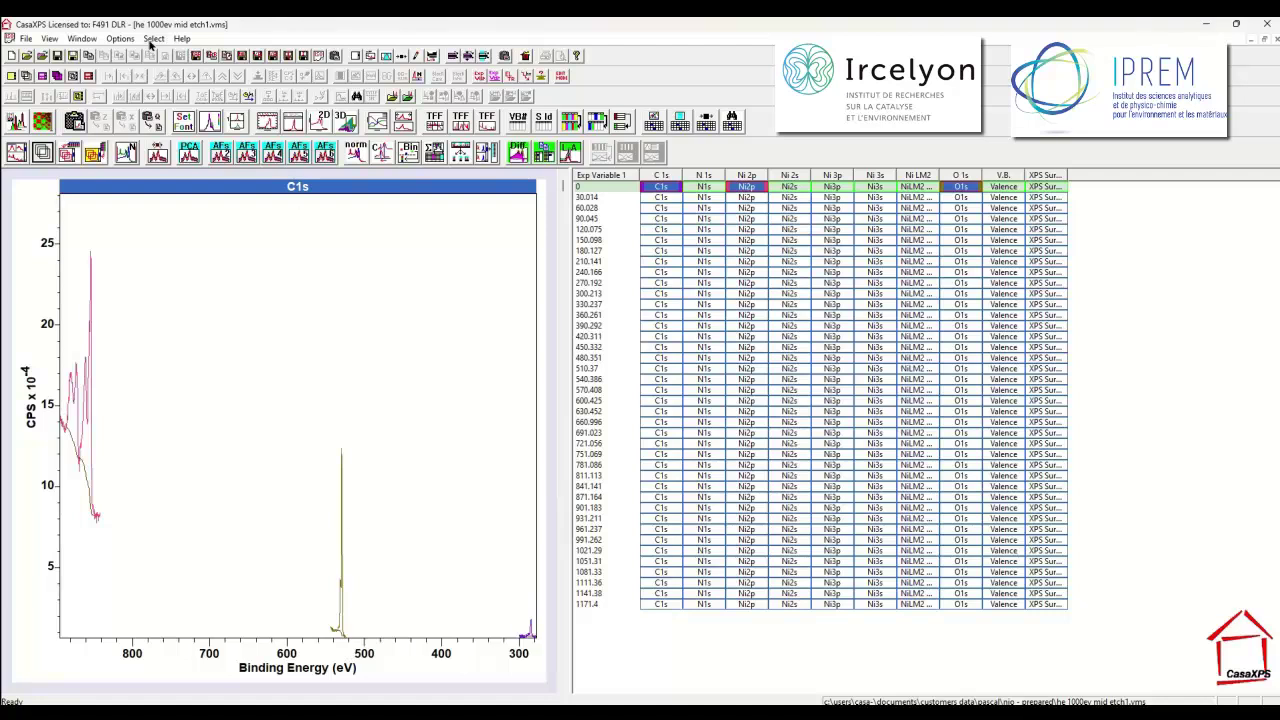
Select all blocks matching the overlaid C1s, Ni2p and O1s spectra and tile the four files, keeping he 1000ev mid etch1 active.
click(152, 40)
click(200, 298)
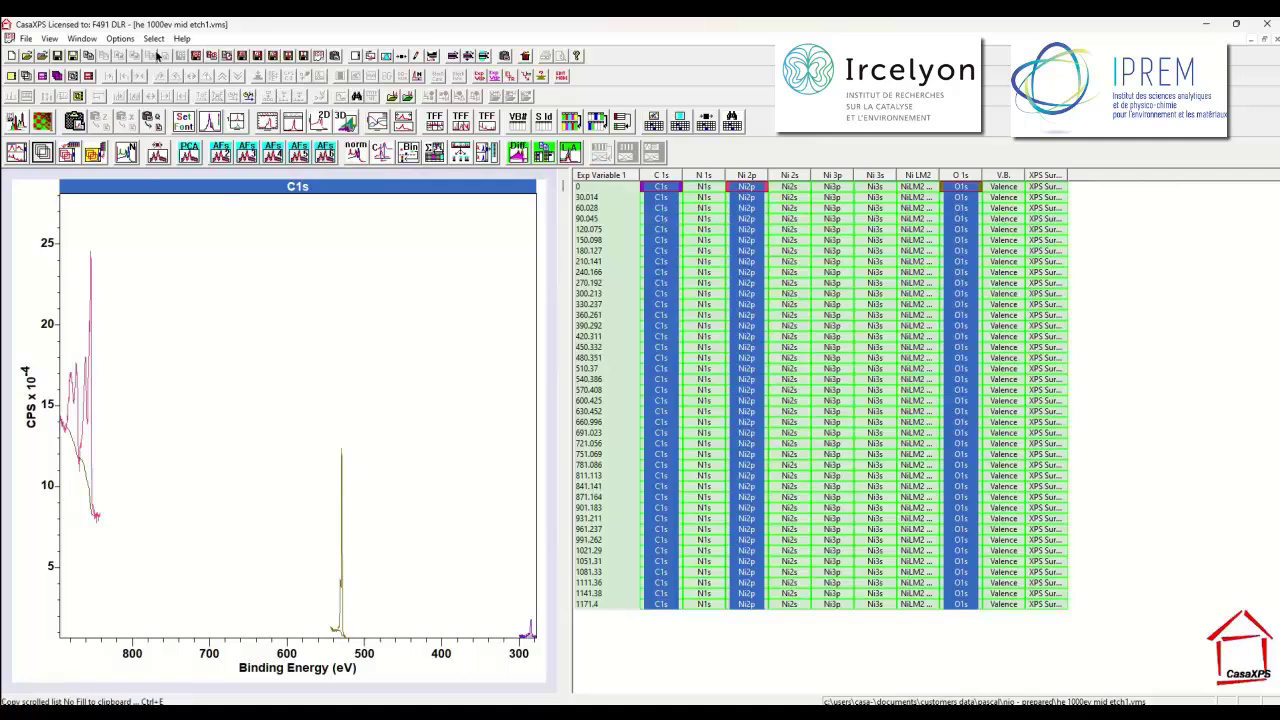
click(88, 40)
click(95, 84)
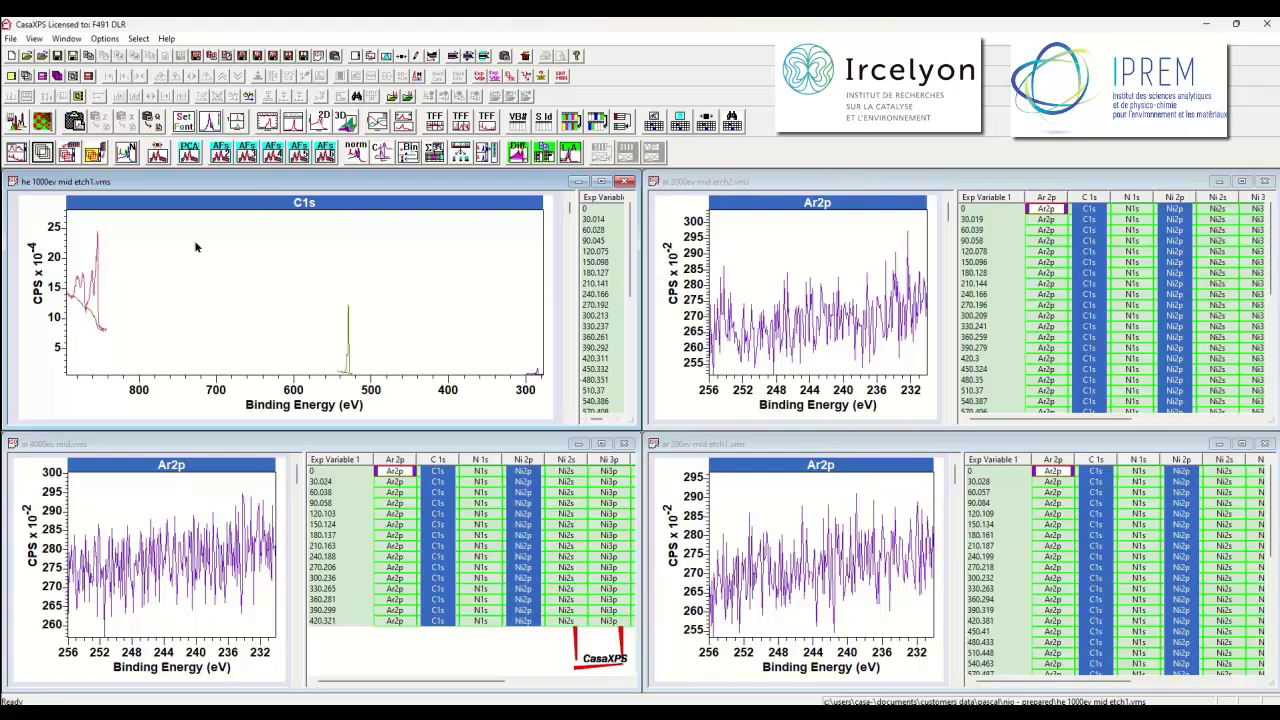
click(172, 265)
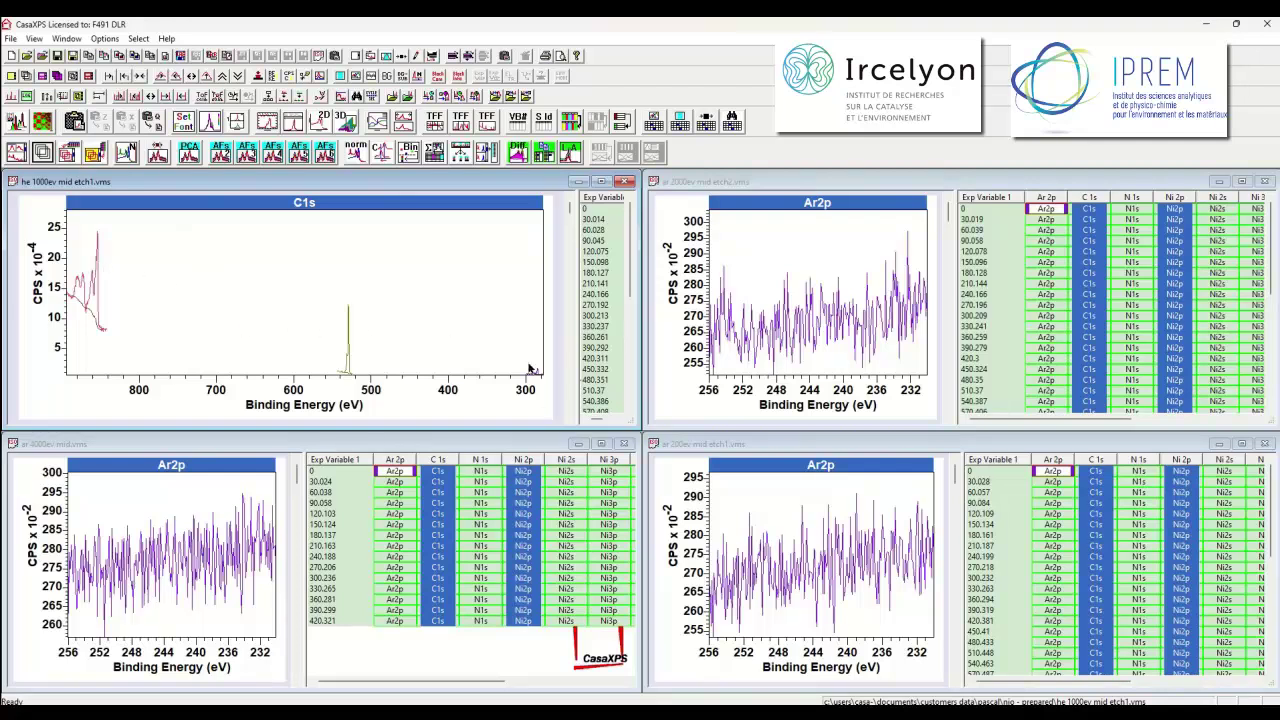
Propagate the regions from the overlaid C1s, Ni2p and O1s spectra to the selected blocks in all files, with Auto Fit Comps off.
click(469, 57)
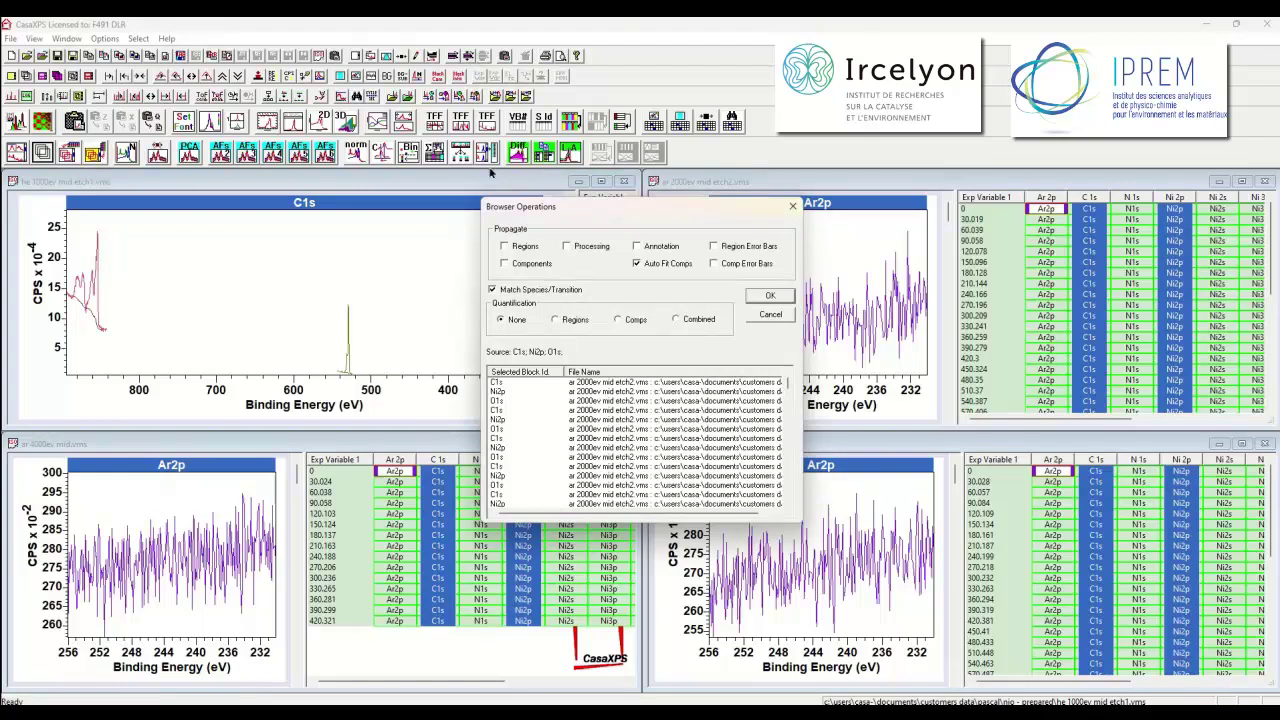
click(516, 247)
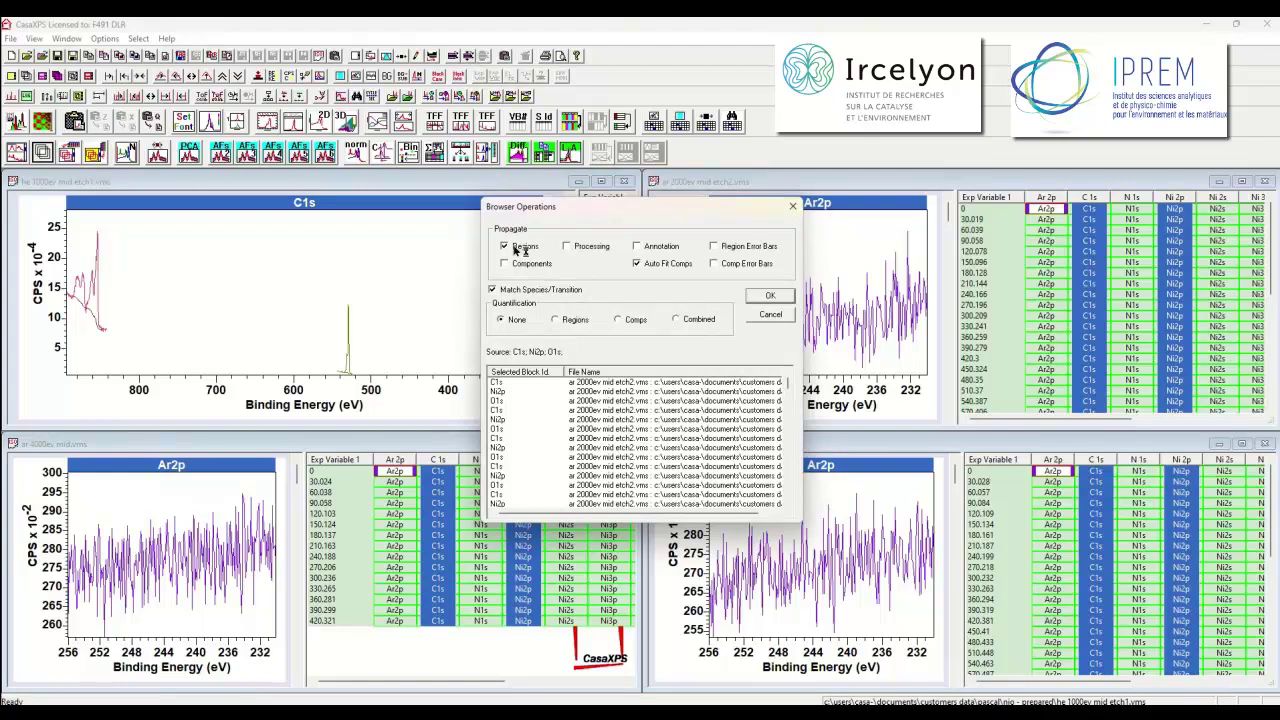
click(638, 264)
click(771, 298)
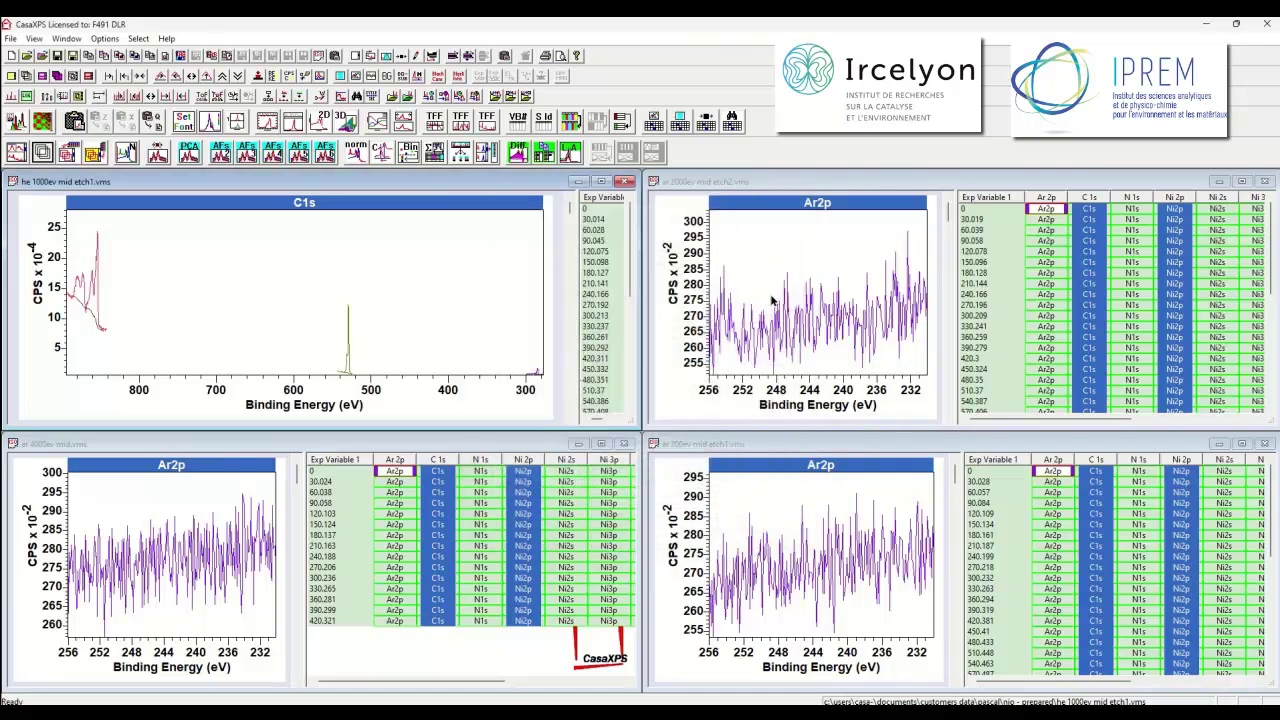
Inspect the propagated regions on sample C1s and Ni2p spectra in the ar 2000ev mid etch2, ar 200ev mid etch1 and ar 4000ev mid files.
click(1089, 211)
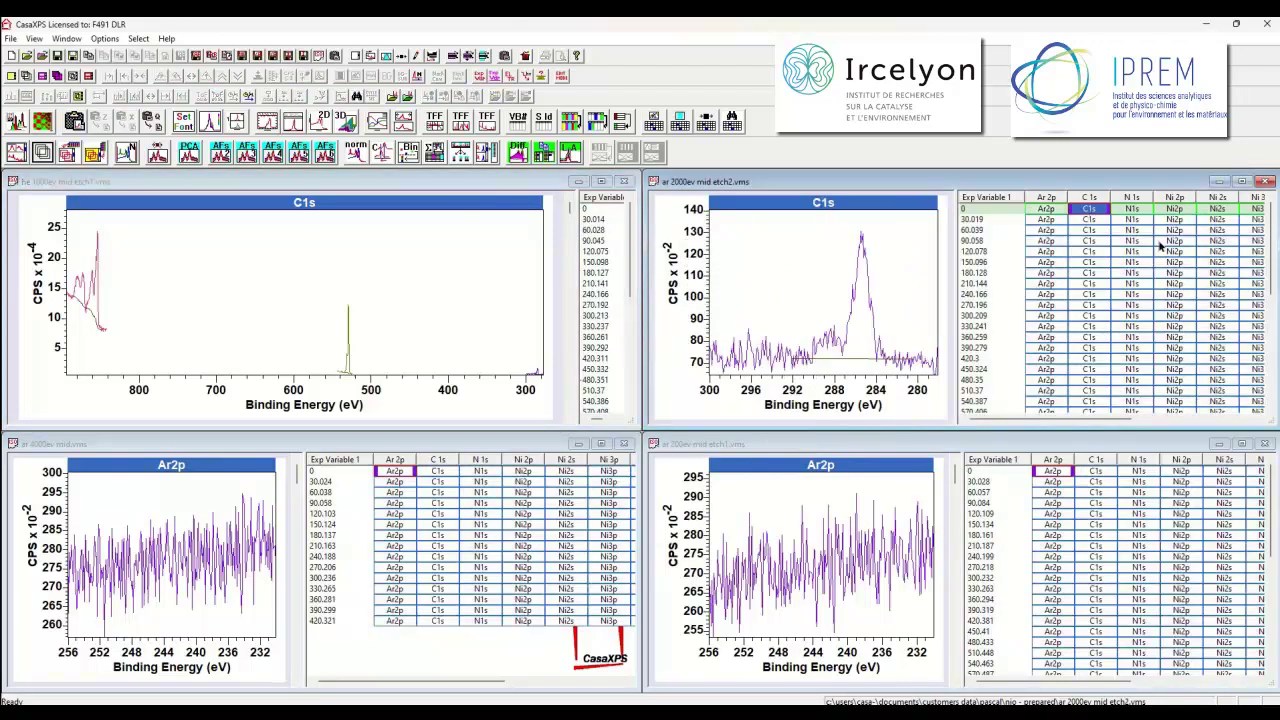
click(1168, 243)
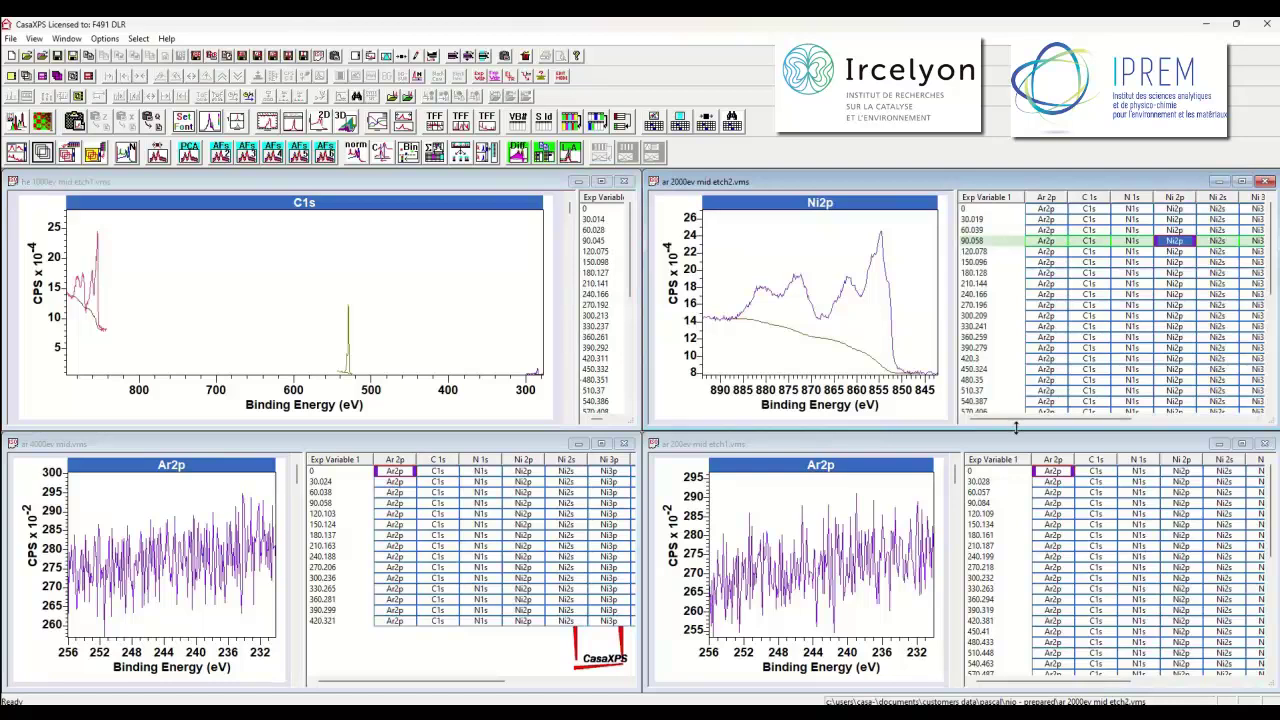
click(1182, 536)
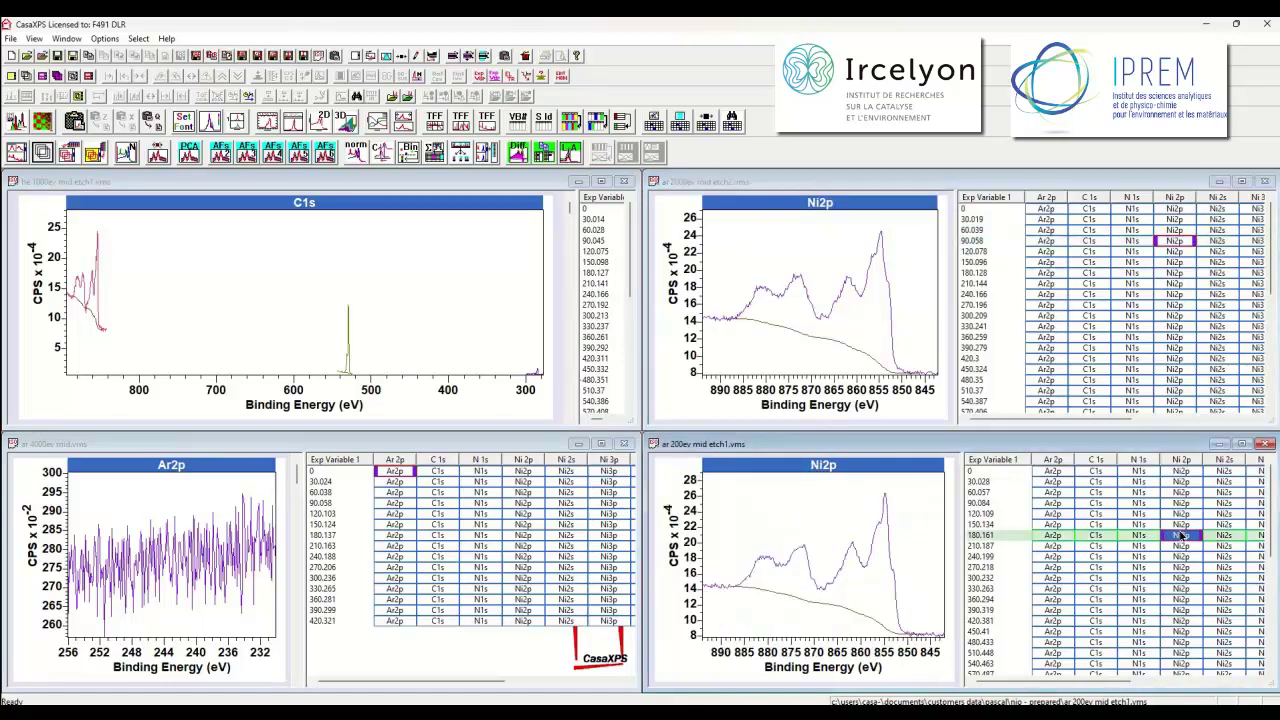
click(441, 556)
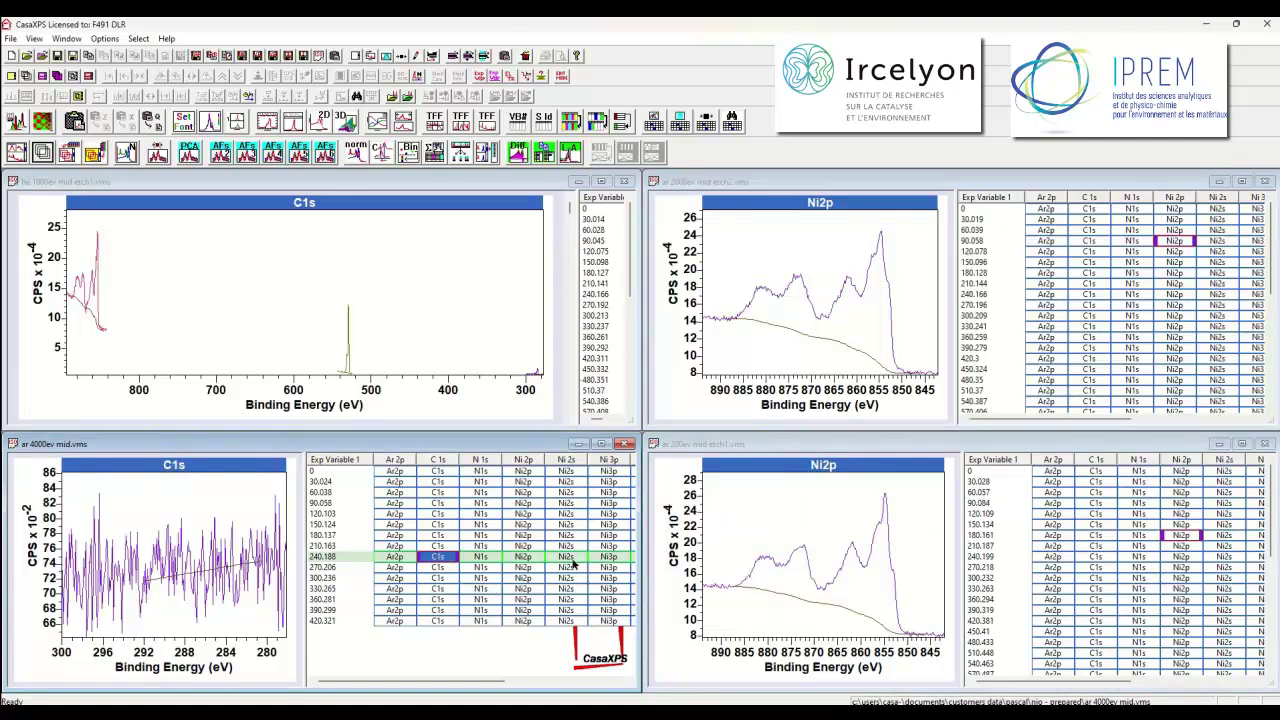
click(520, 557)
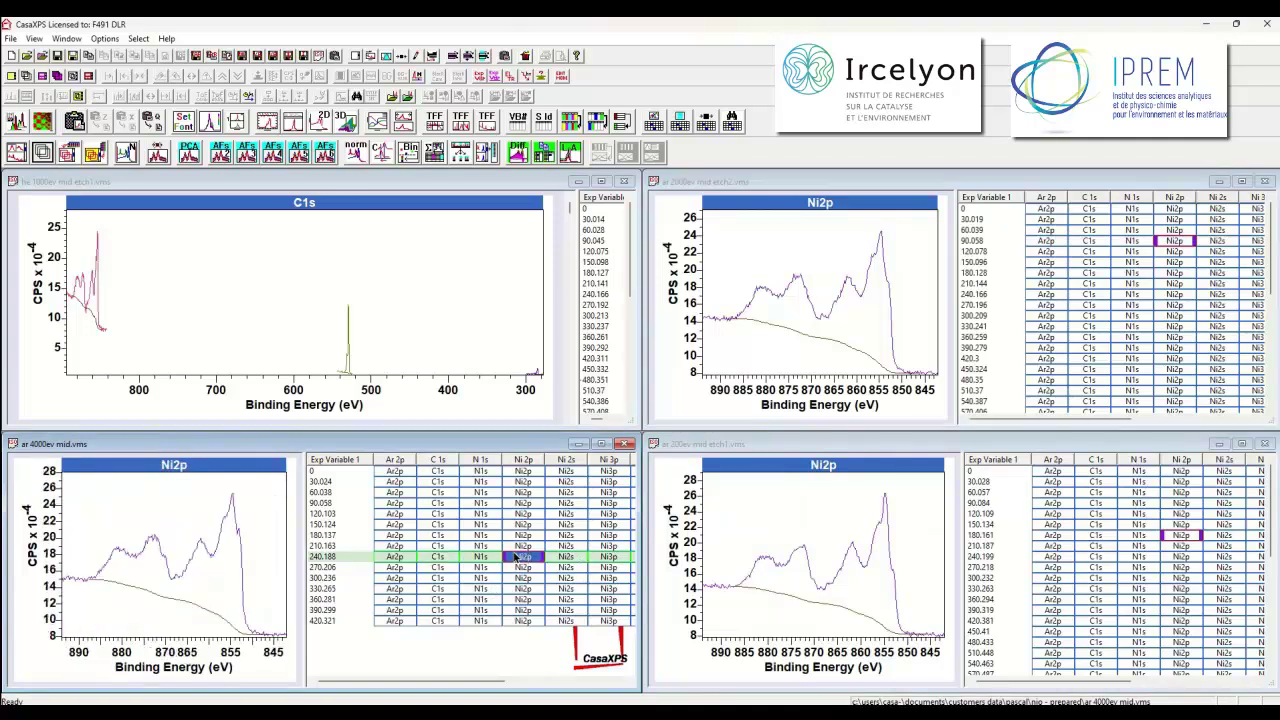